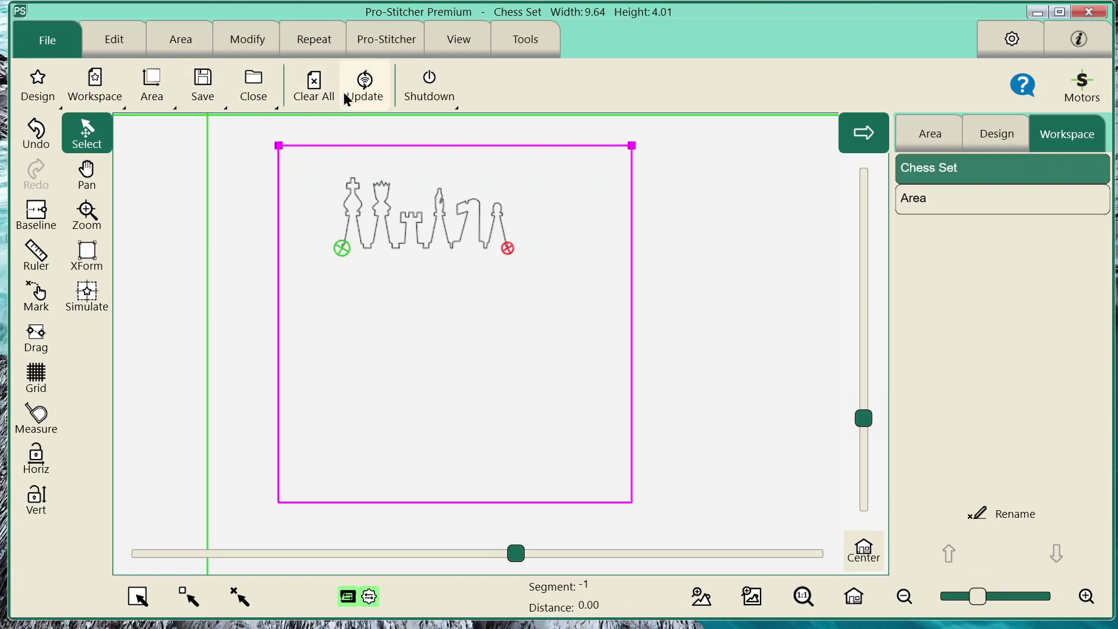
click(437, 100)
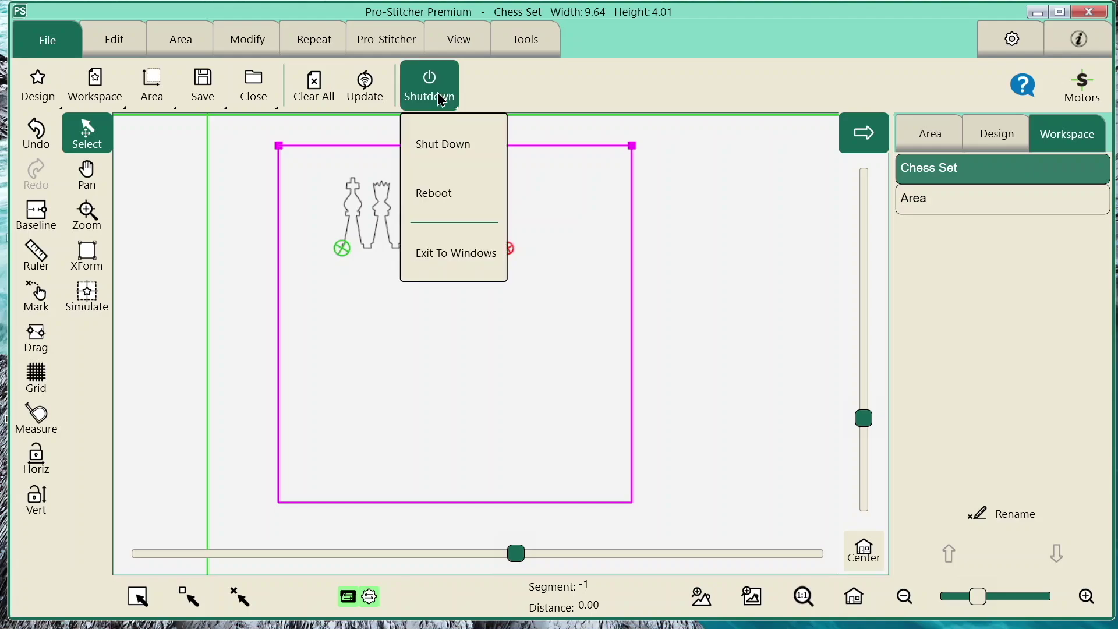
click(627, 38)
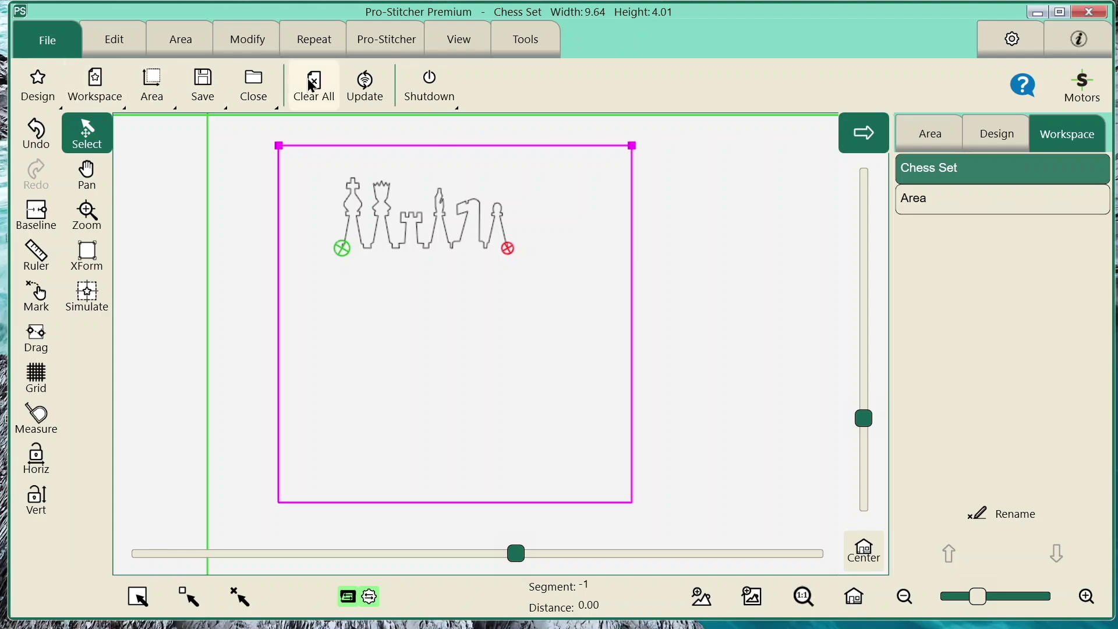
click(247, 39)
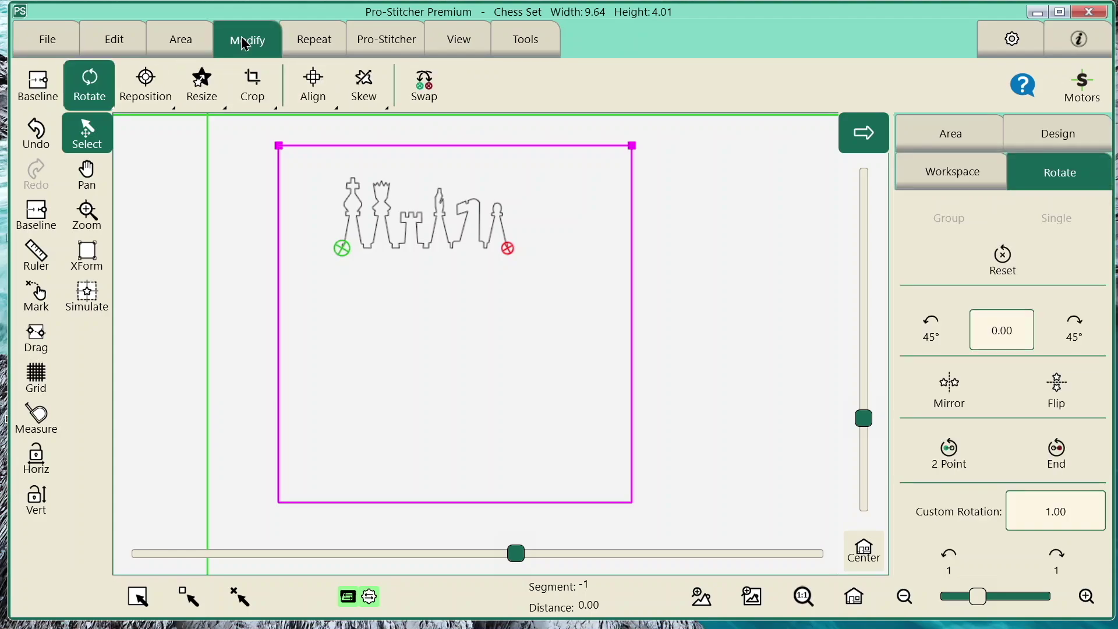
click(191, 38)
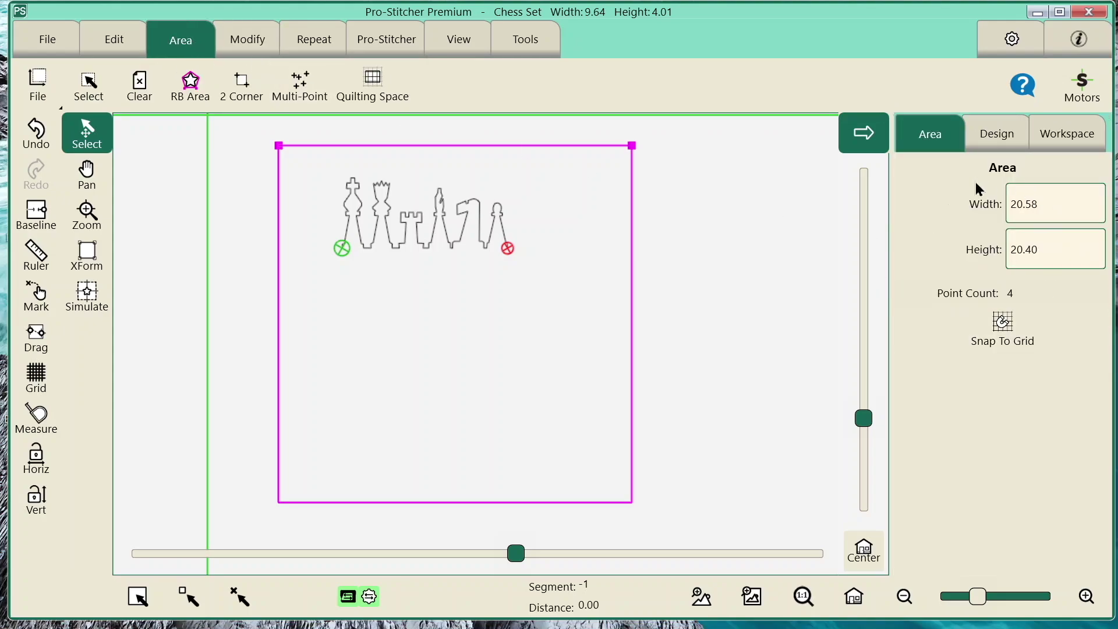
click(245, 51)
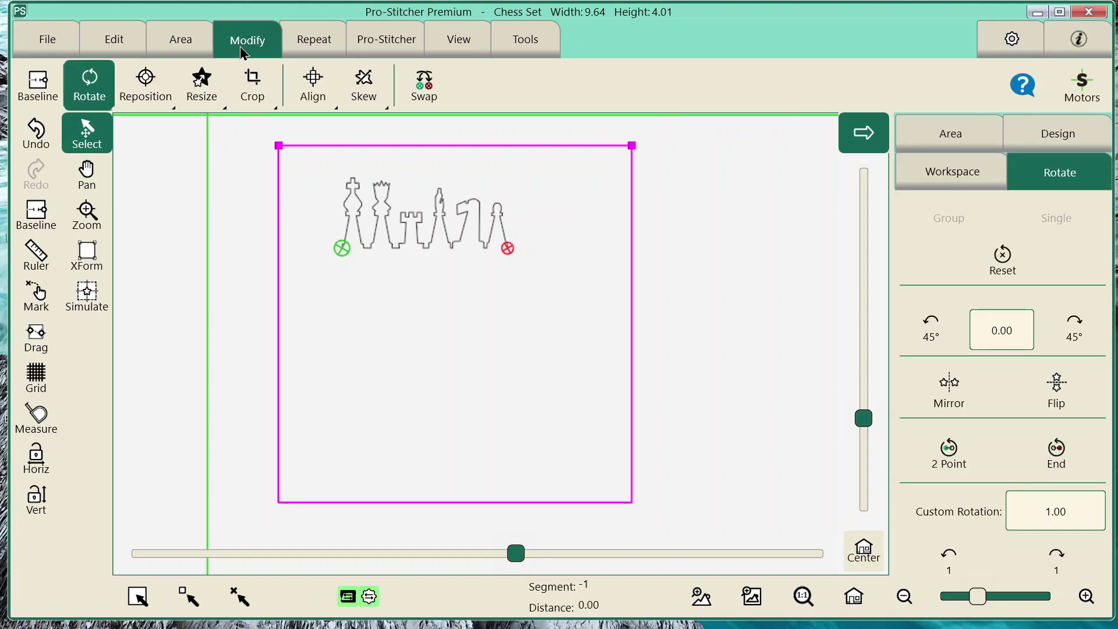
click(155, 92)
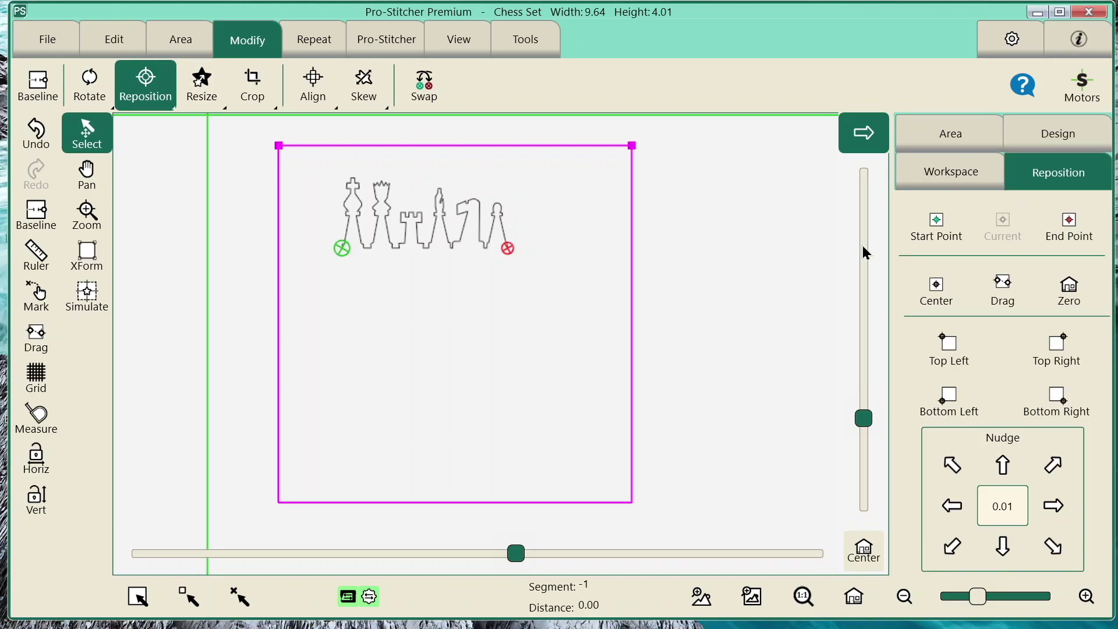
click(50, 41)
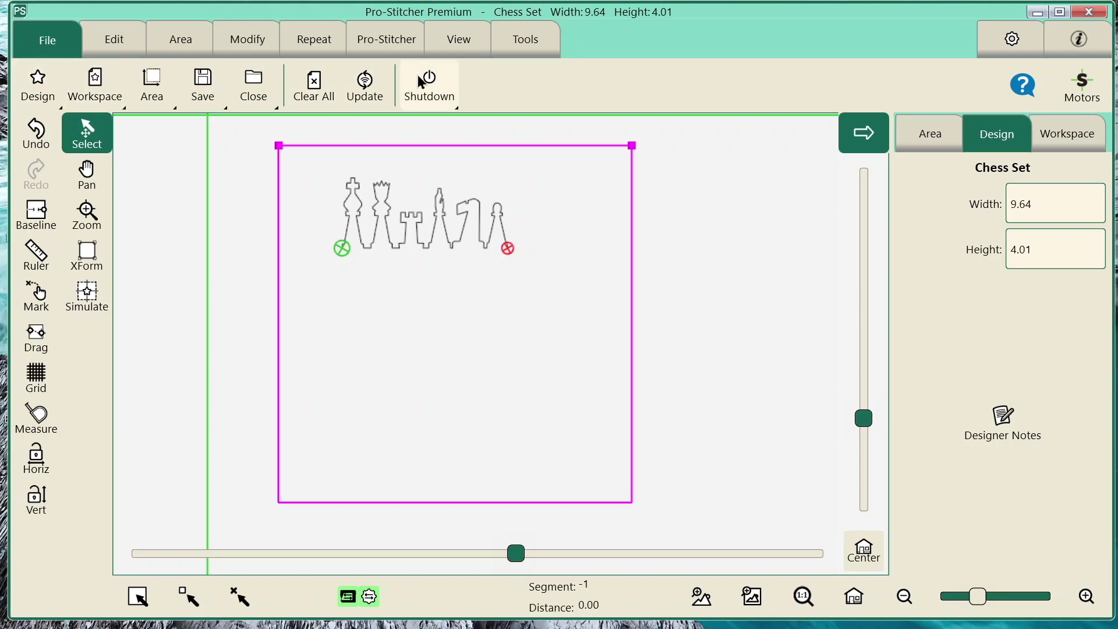
- Review the area's dimensions, the Chess Set design's dimensions and designer notes, and the list of workspace objects
click(932, 140)
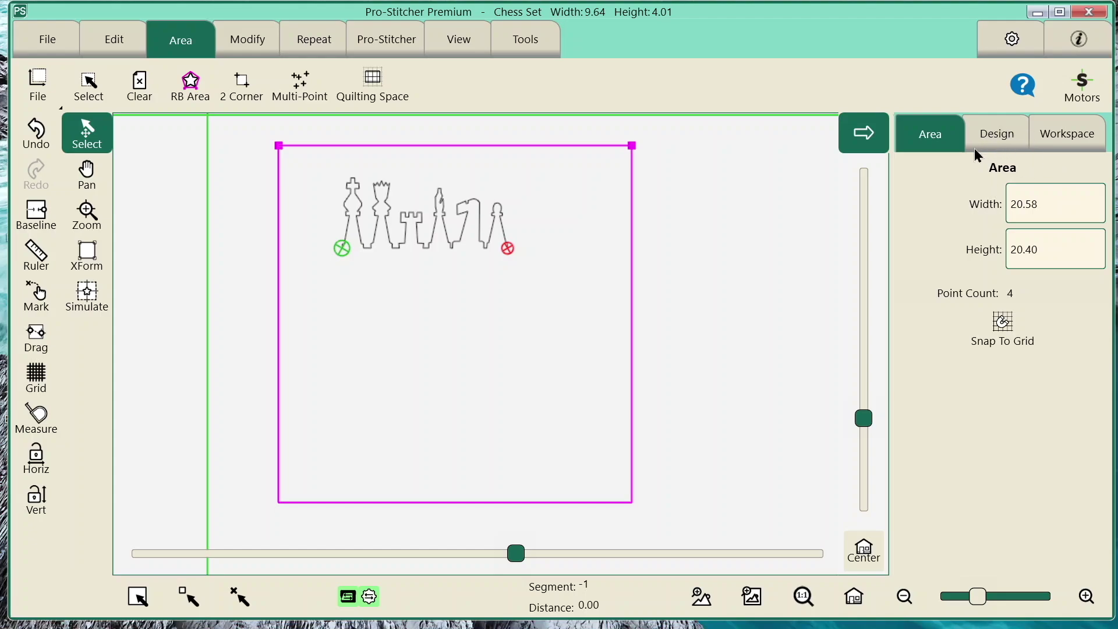
click(1007, 134)
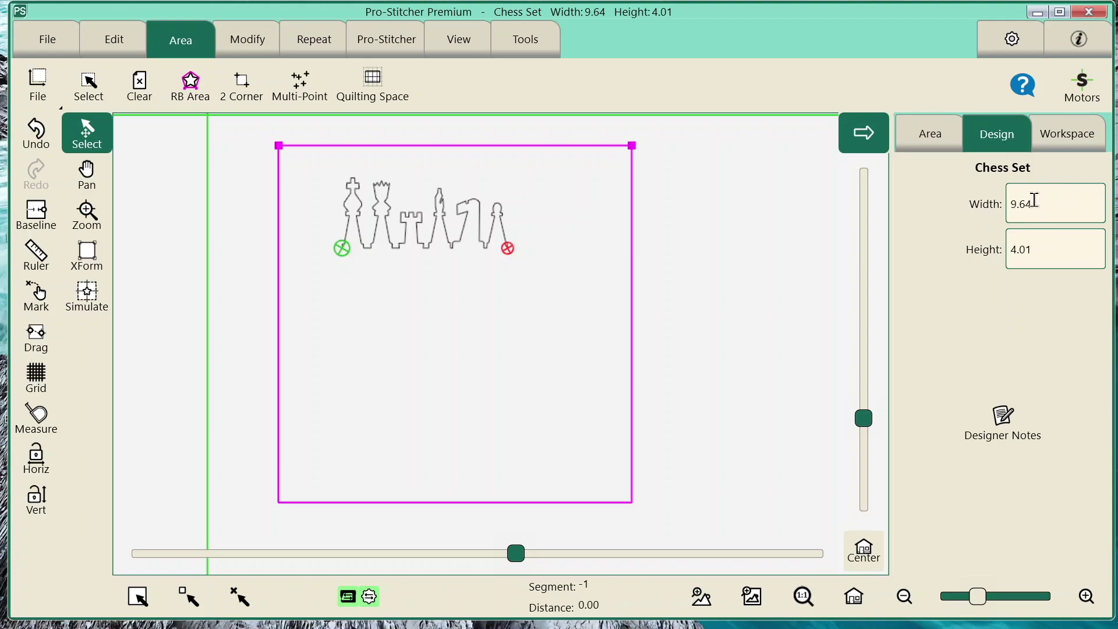
click(1017, 420)
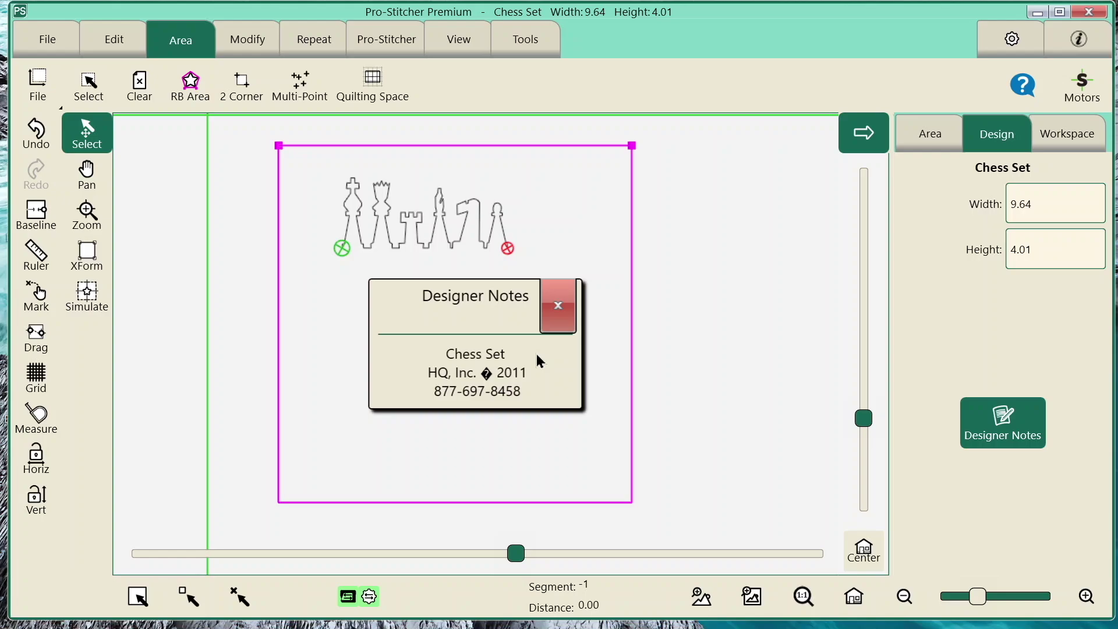
click(557, 305)
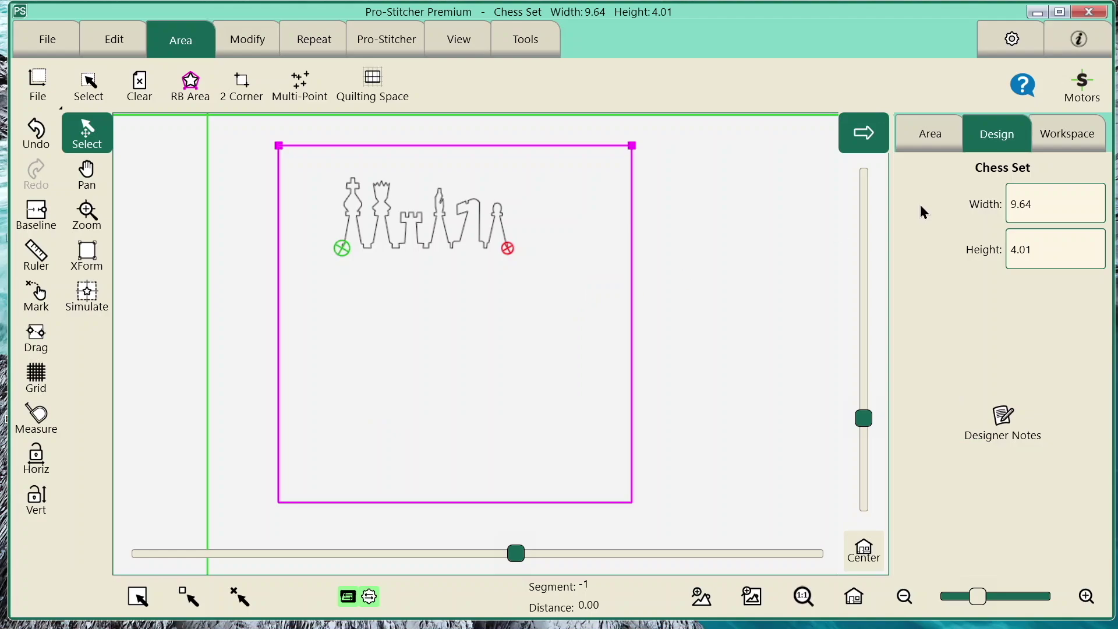
click(937, 141)
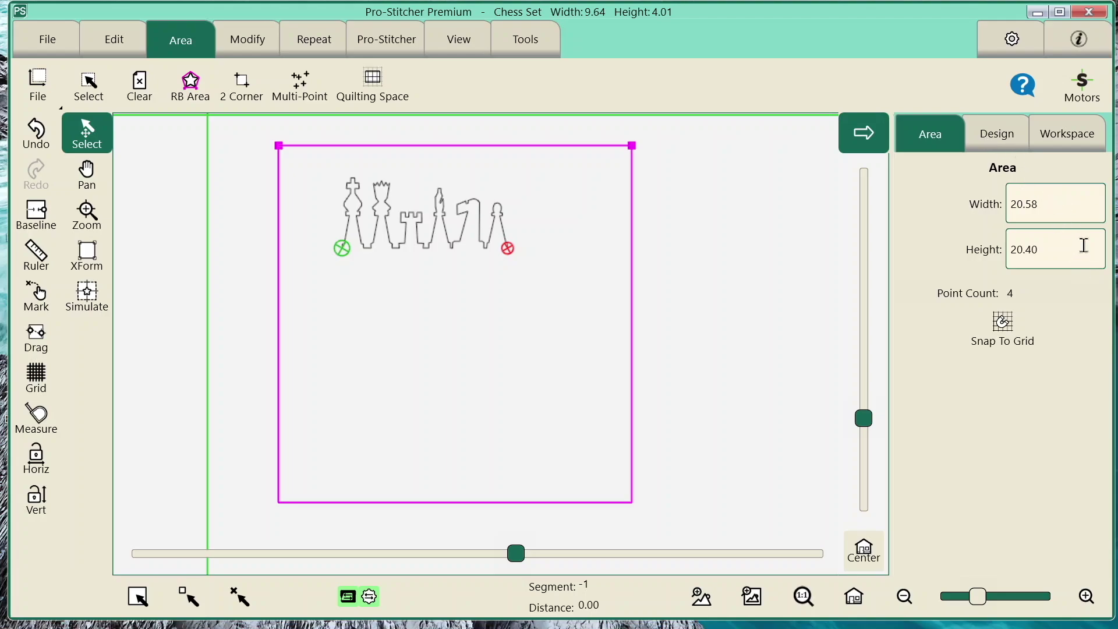
click(1064, 140)
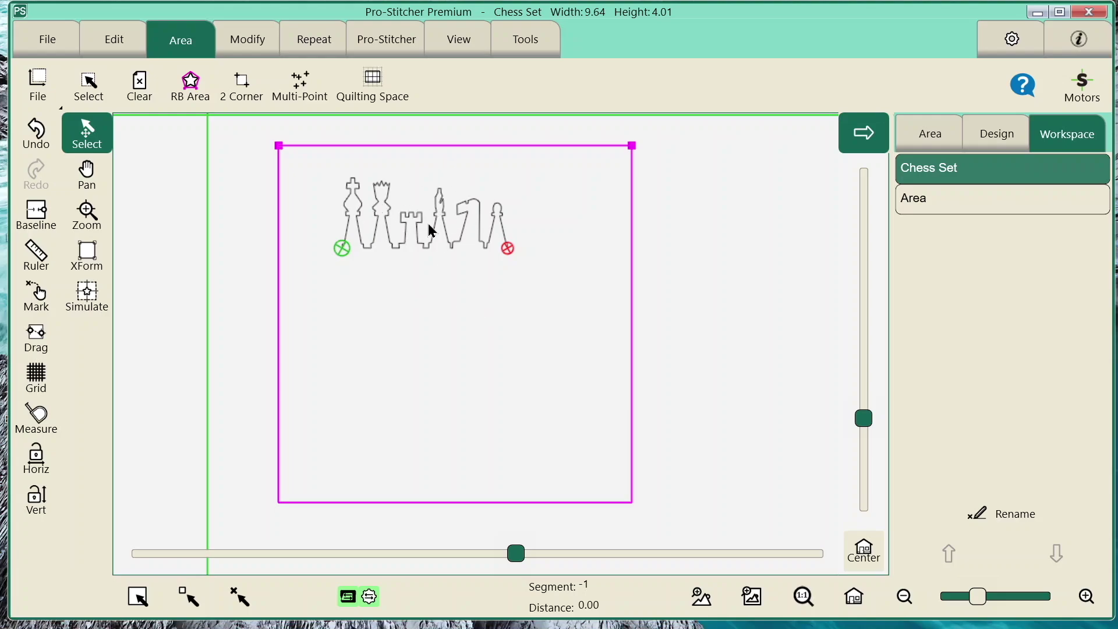
- Load the Feather Delight design from the Continuous Line folder and place it inside the area, below the chess pieces
click(35, 40)
click(37, 85)
click(79, 153)
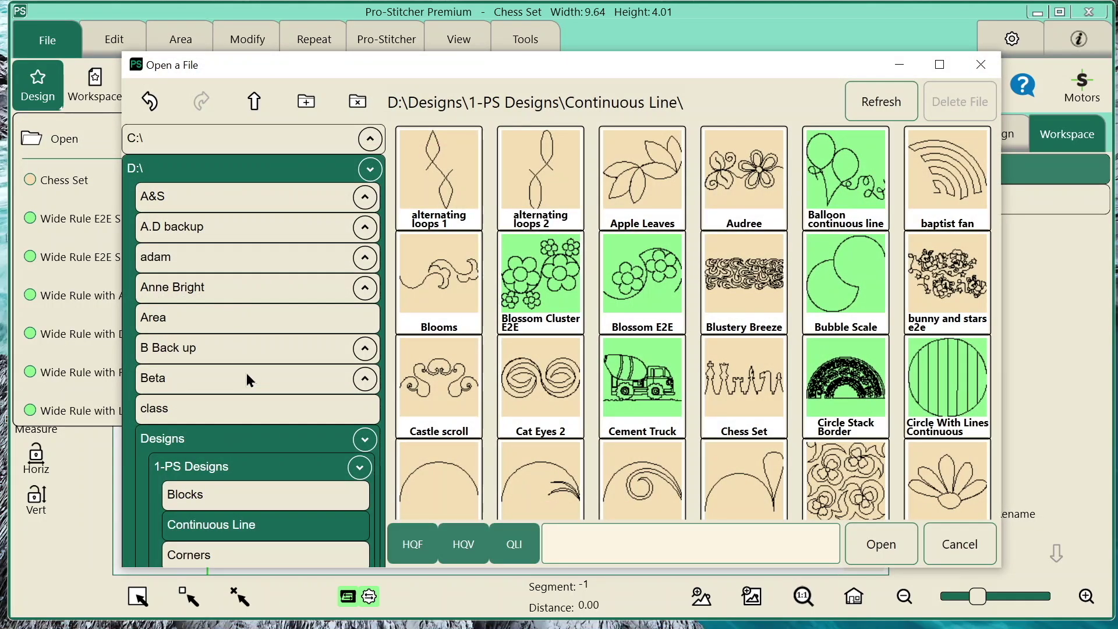
scroll(844, 393, down, 3)
scroll(846, 394, down, 5)
click(845, 311)
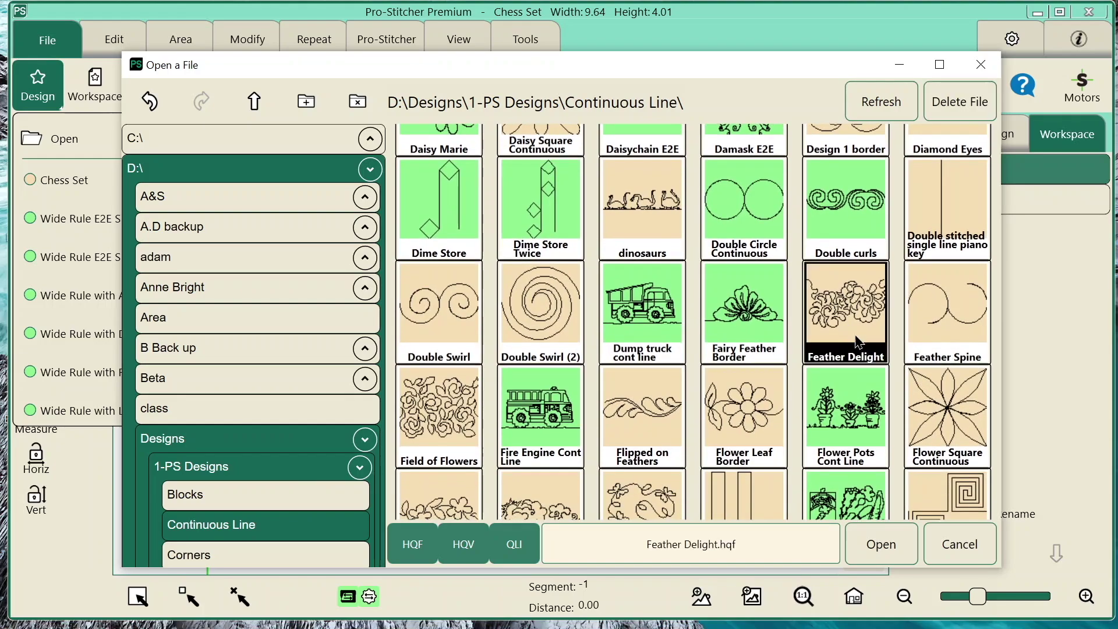
click(901, 542)
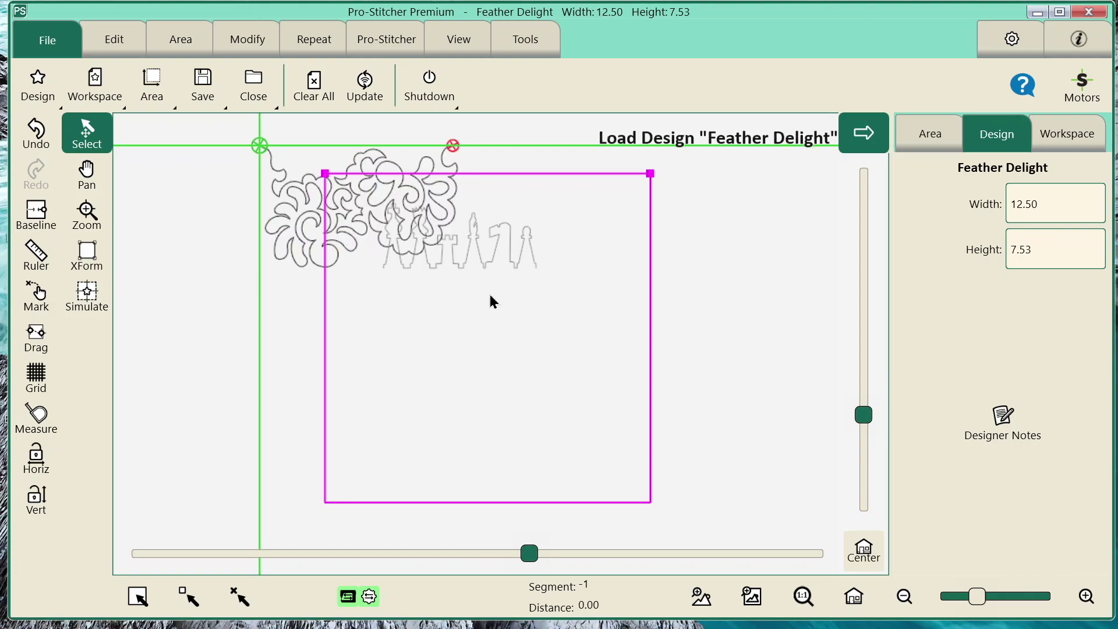
click(473, 416)
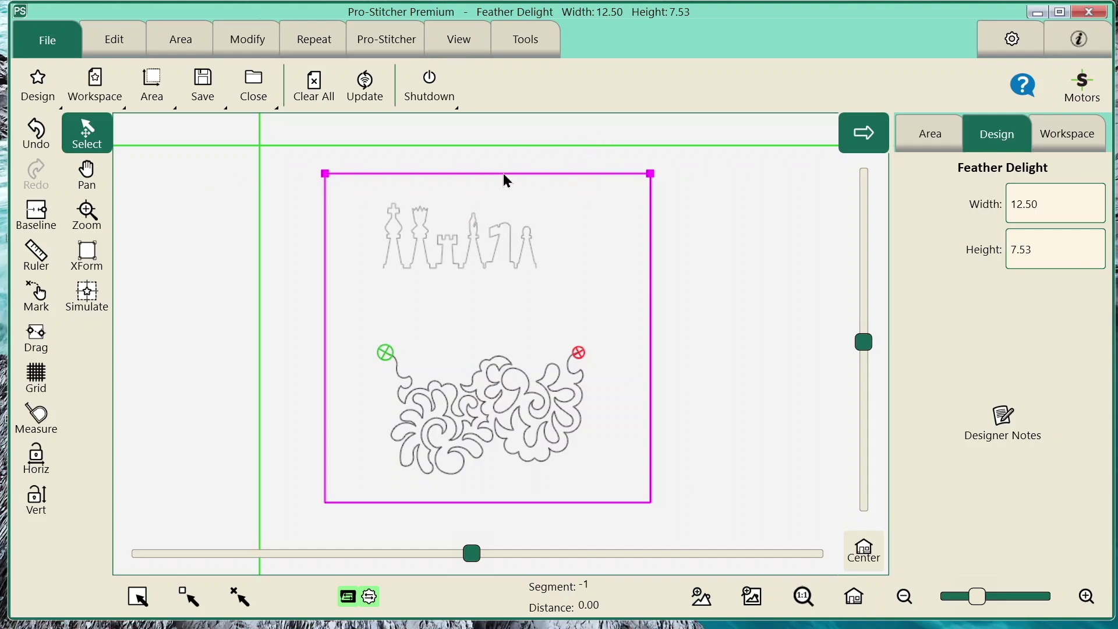
- Select Chess Set, the area and Feather Delight in turn from the list of workspace objects
click(1081, 138)
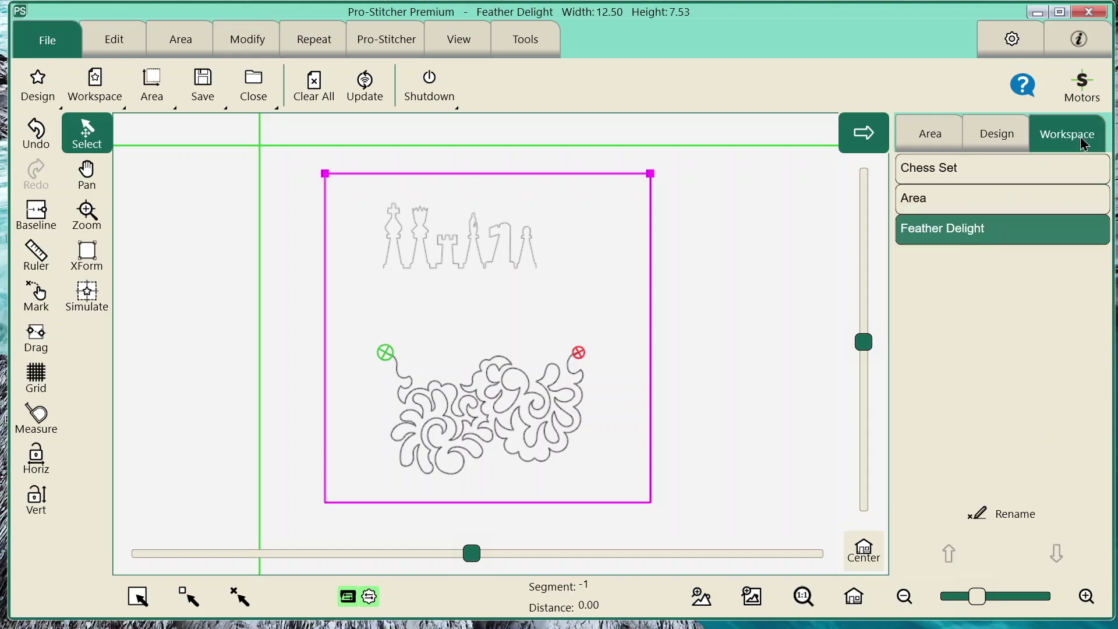
click(933, 162)
click(958, 204)
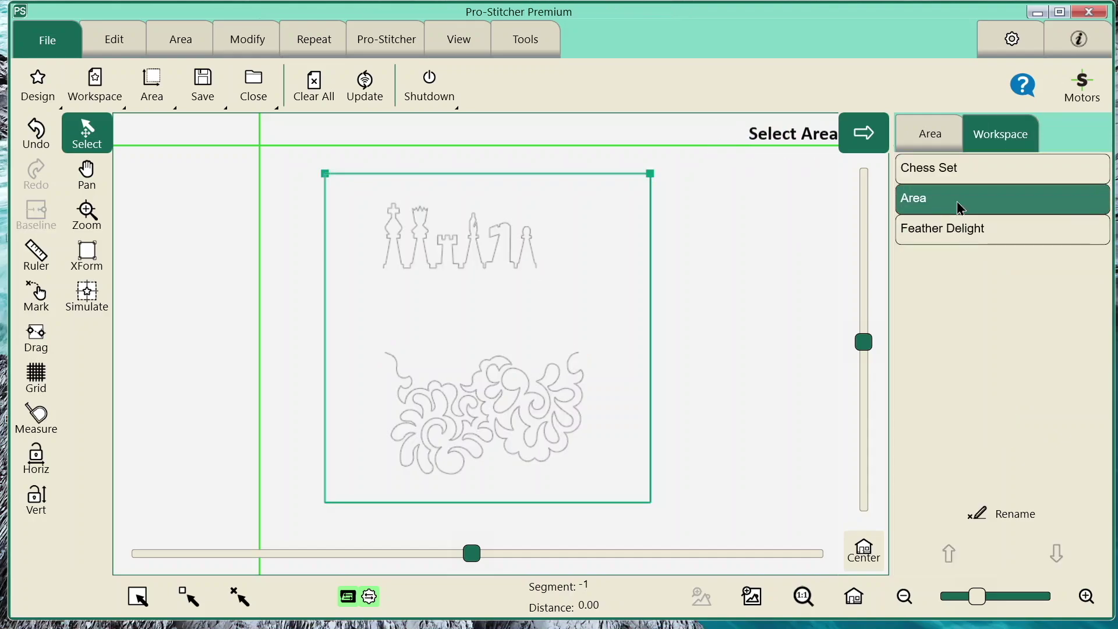
click(975, 231)
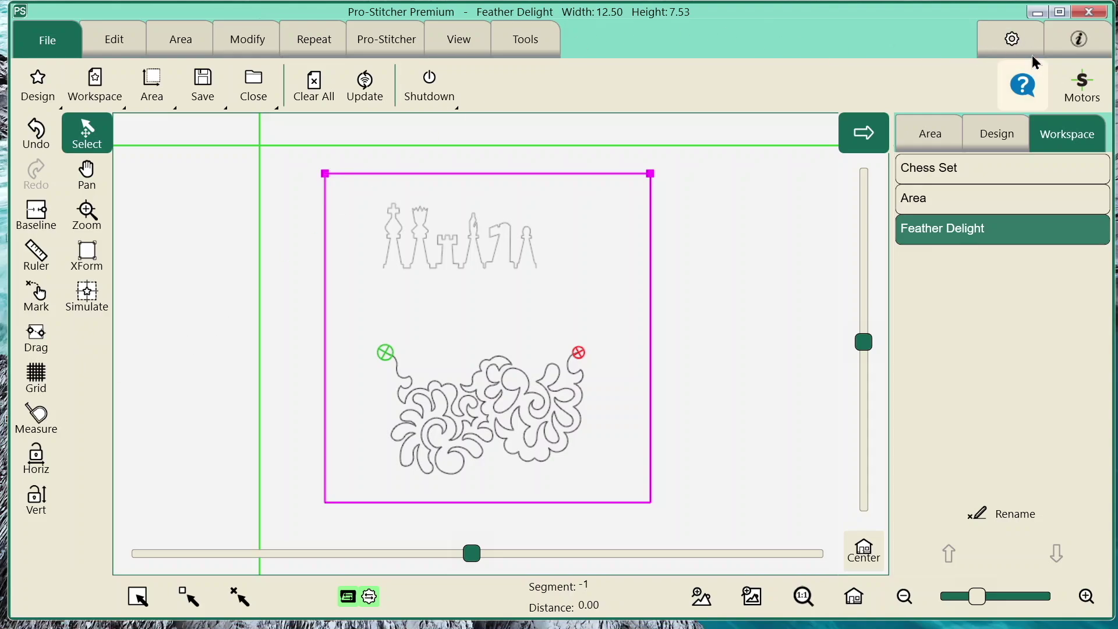
- Enable Assign in the display settings and replace the Mark quick-access command with Baste SPI
click(1014, 40)
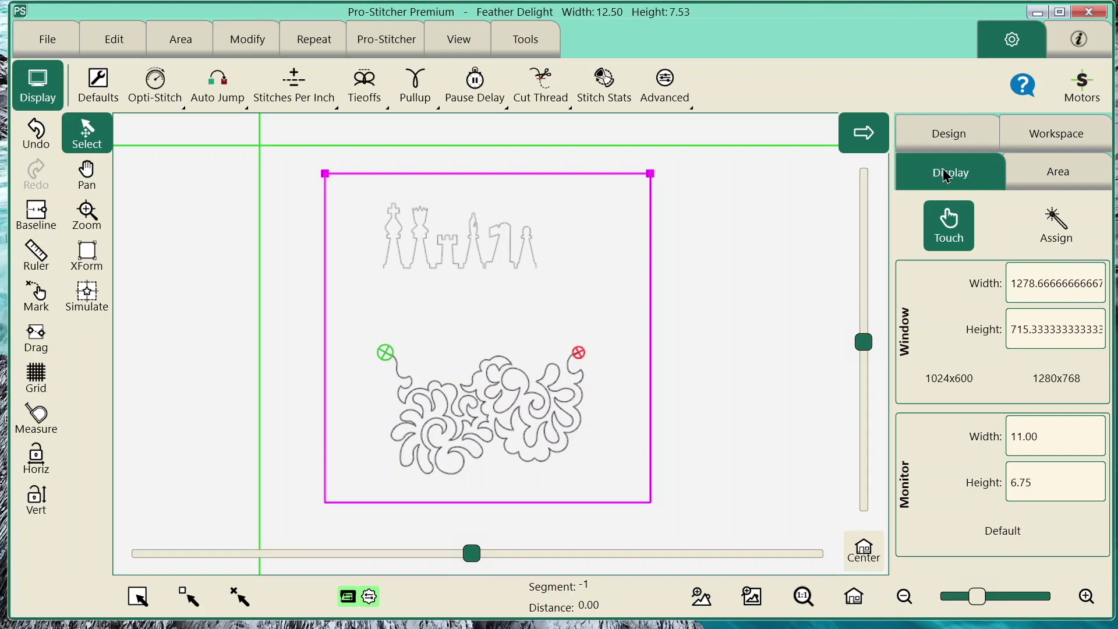
click(1055, 227)
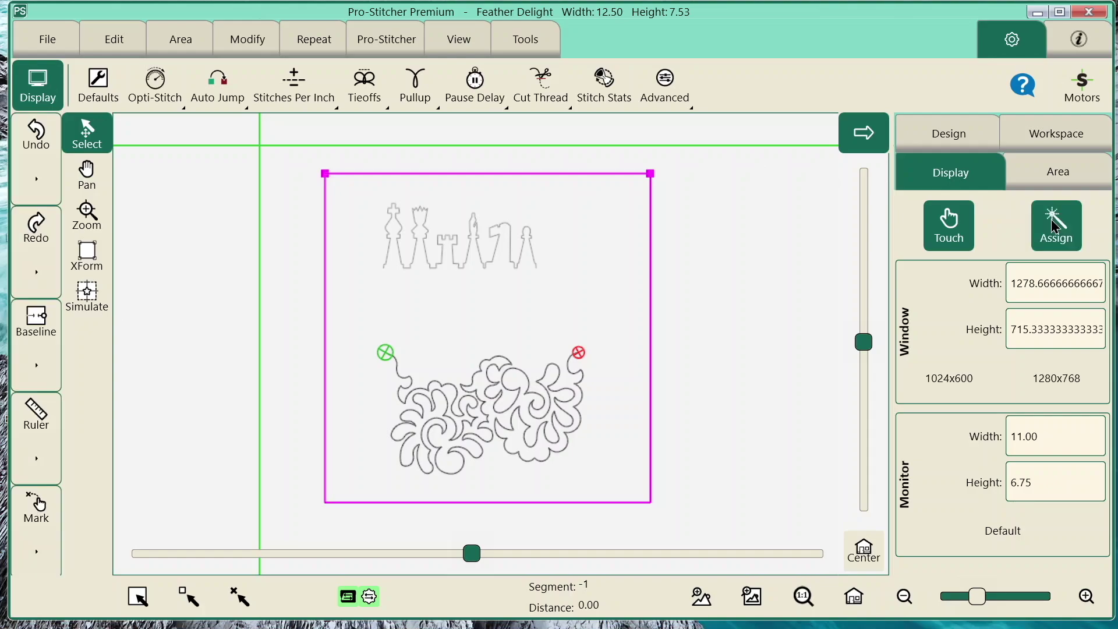
click(33, 195)
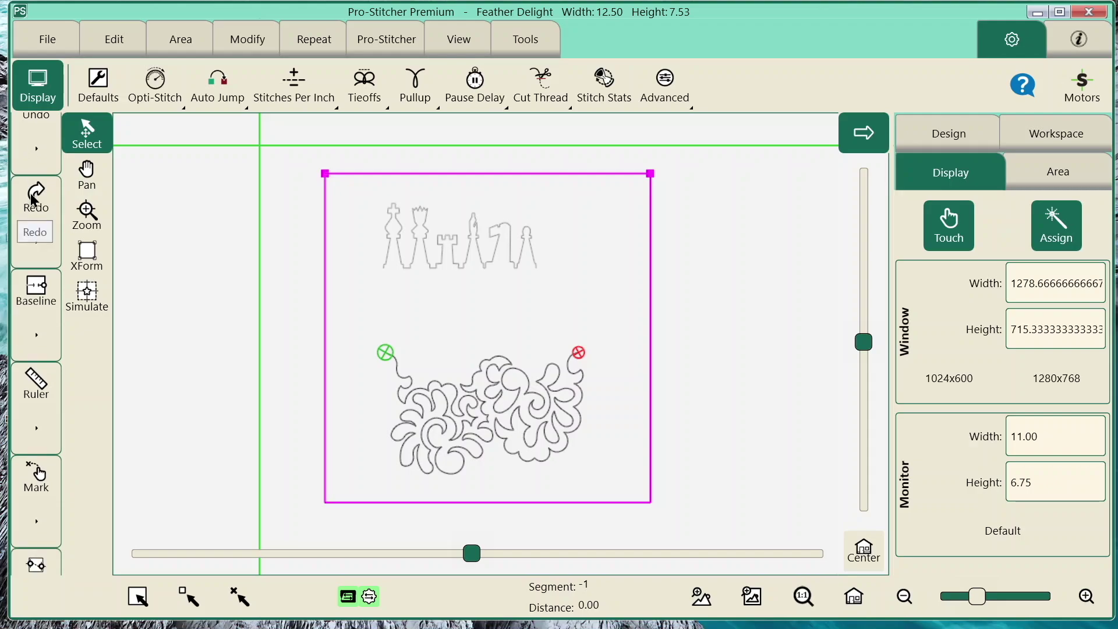
click(34, 195)
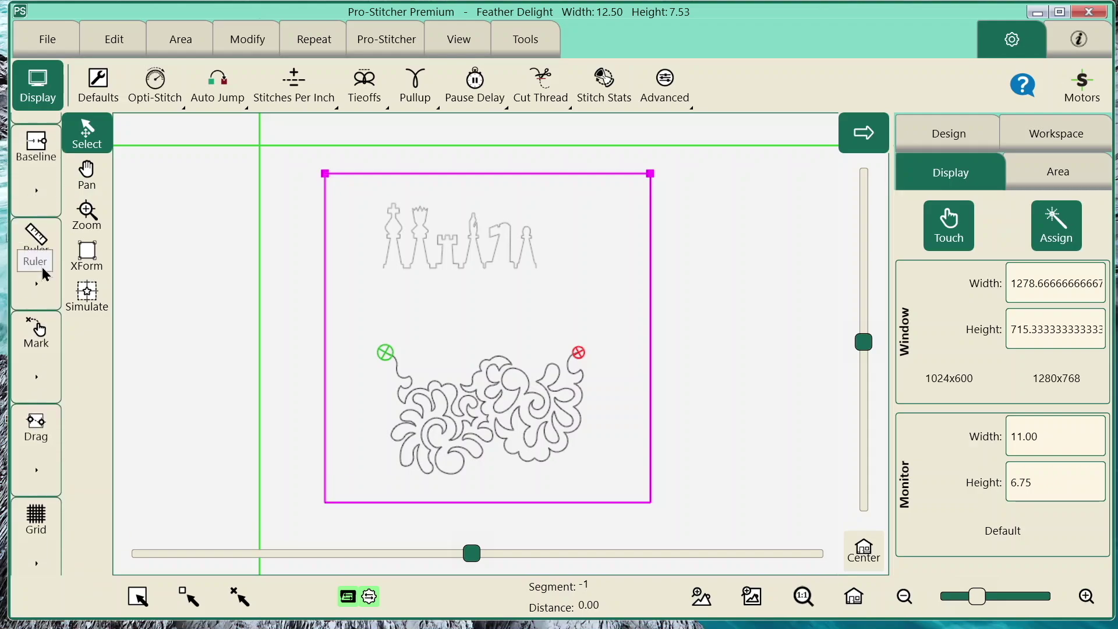
scroll(52, 333, down, 1)
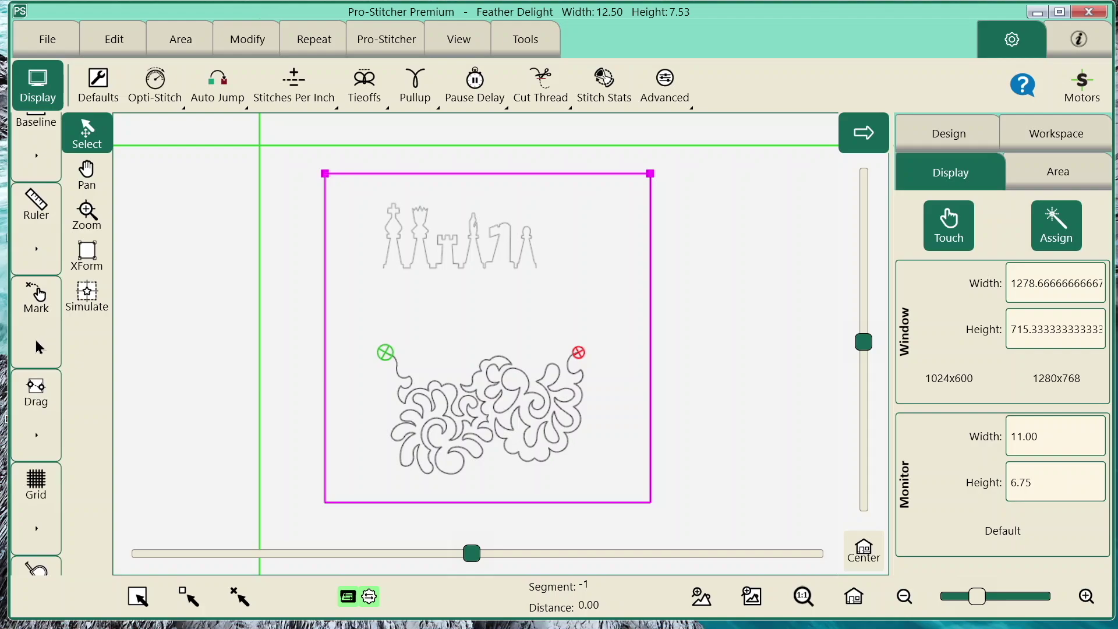
click(44, 349)
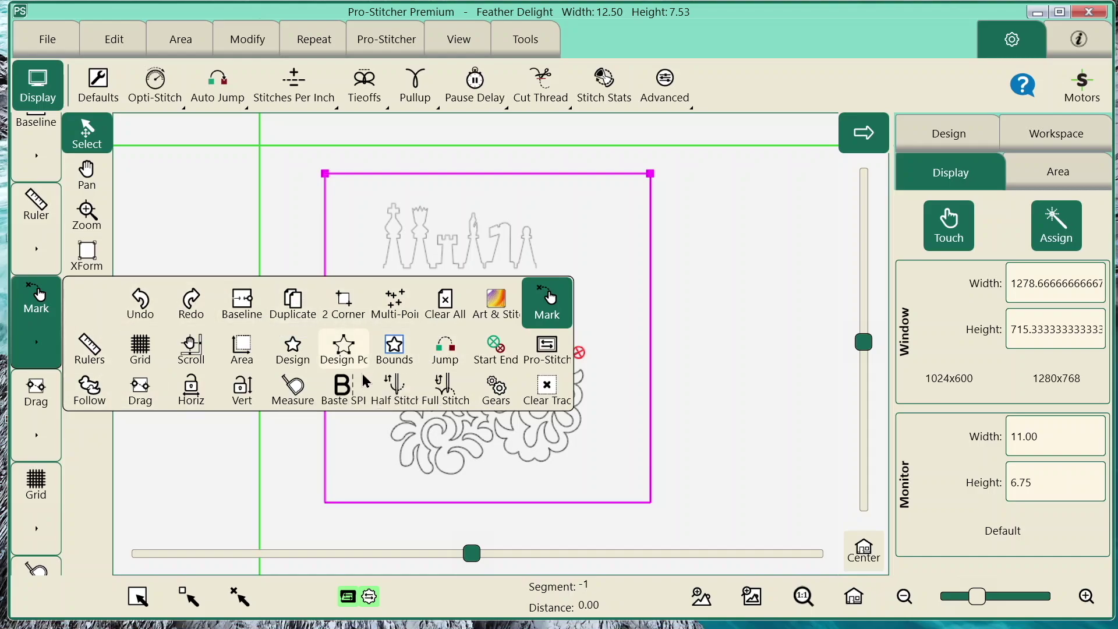
click(338, 389)
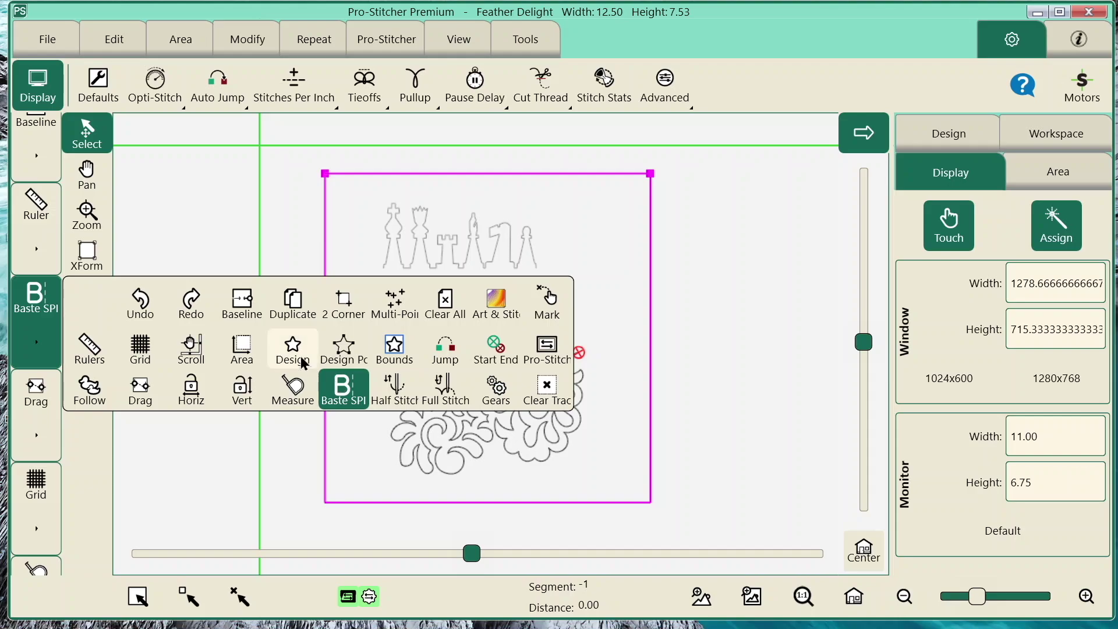
click(33, 349)
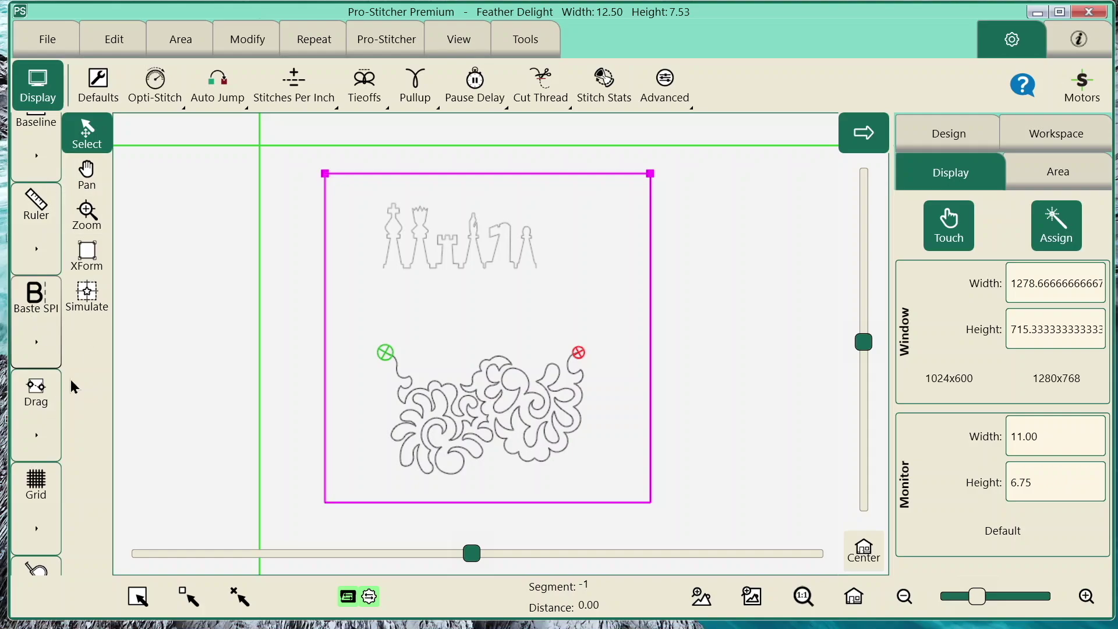
- Check the remaining assignable quick-access commands and turn Assign mode off
scroll(31, 276, down, 3)
scroll(31, 276, down, 2)
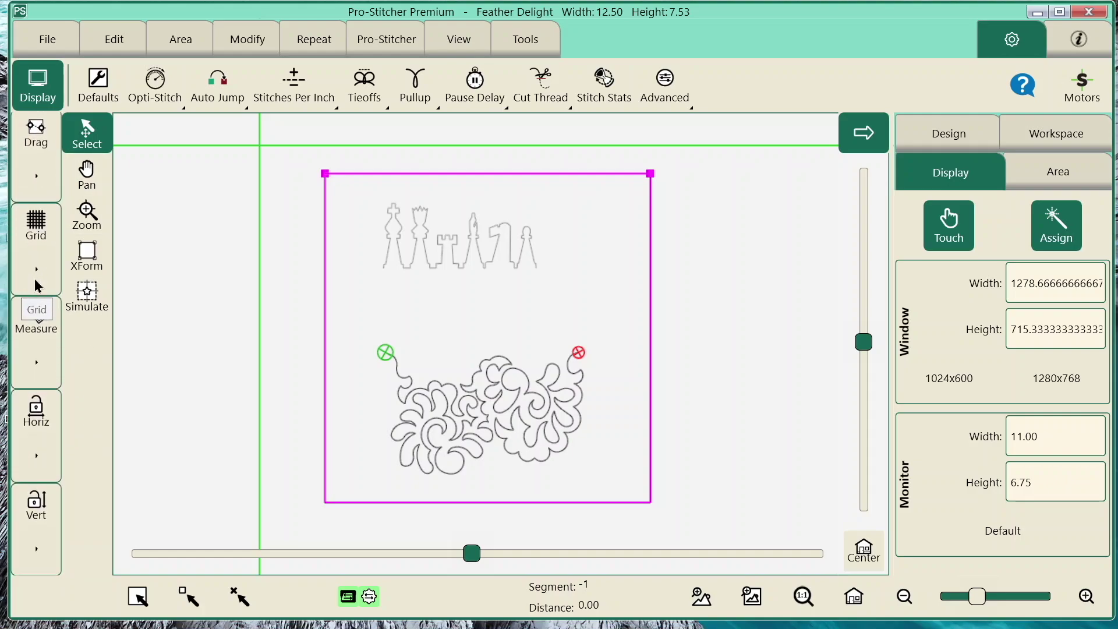
scroll(23, 350, up, 6)
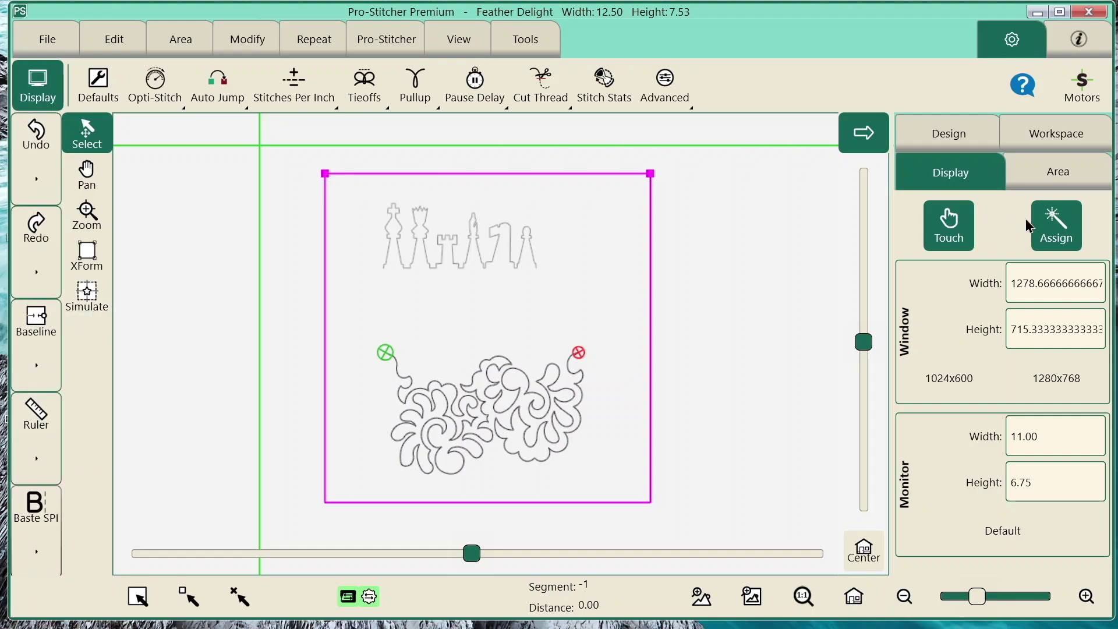
click(1070, 238)
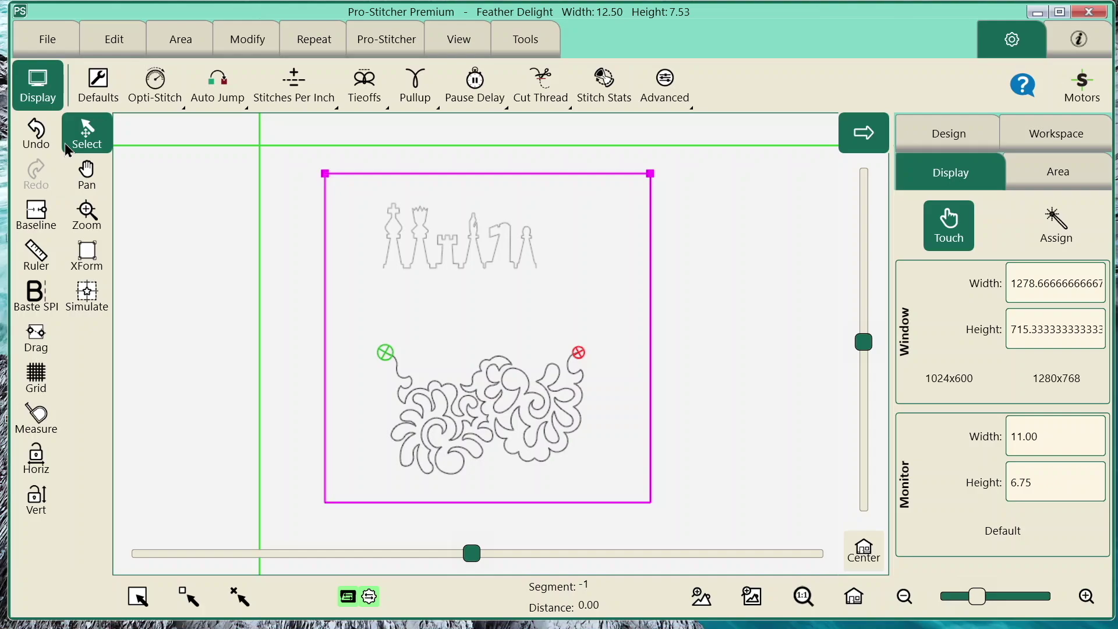
- Return to the file commands, deselect Feather Delight, reselect it from the workspace objects, and clear the selection again
click(54, 36)
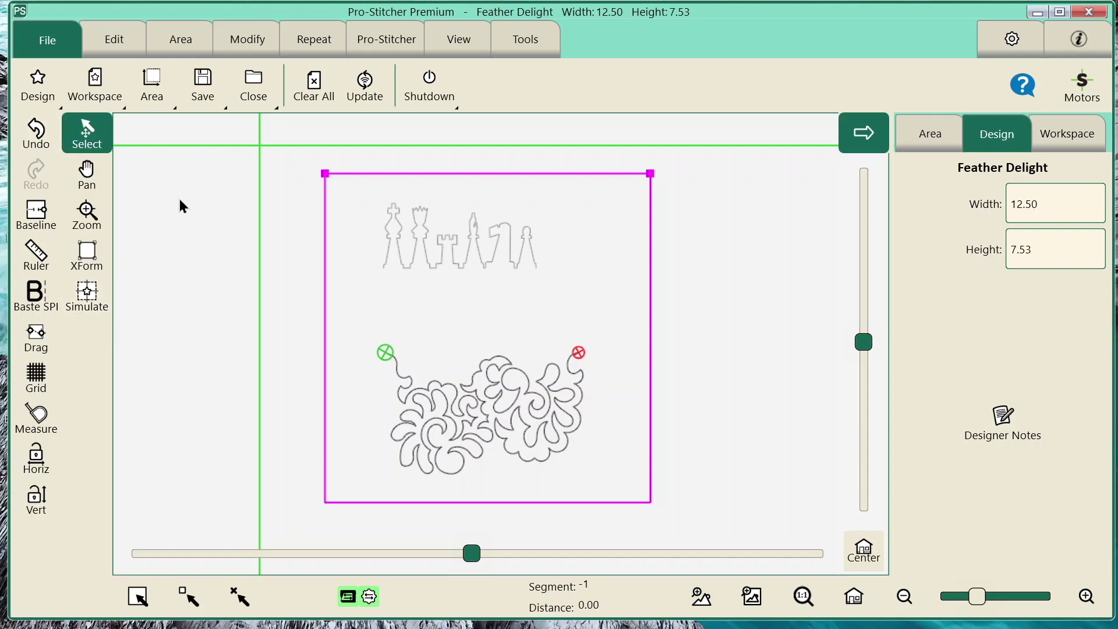
click(175, 261)
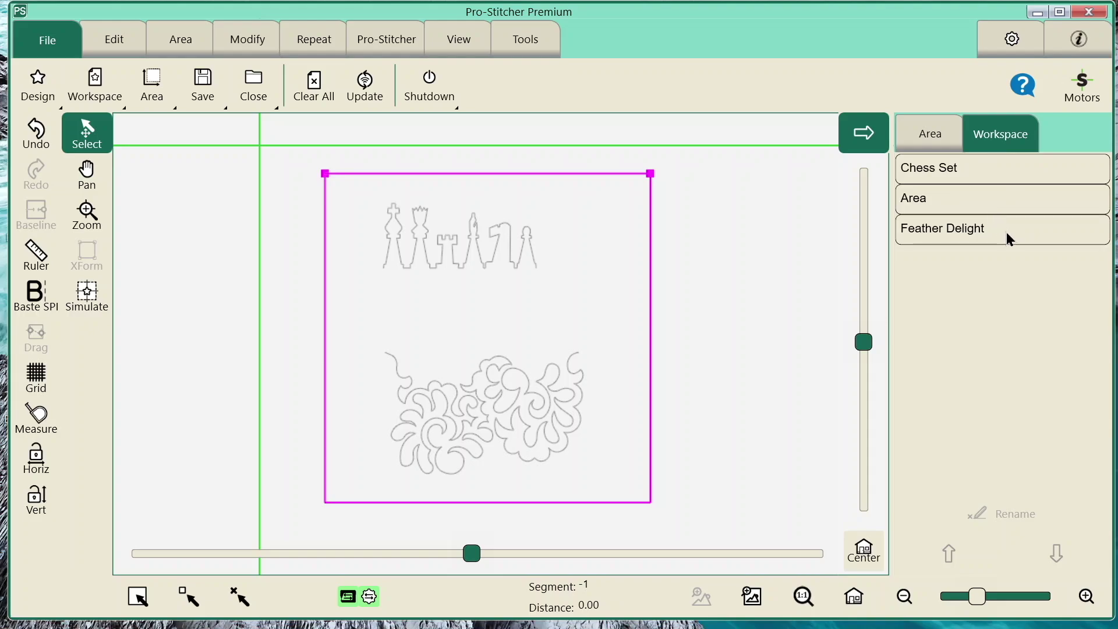
click(964, 236)
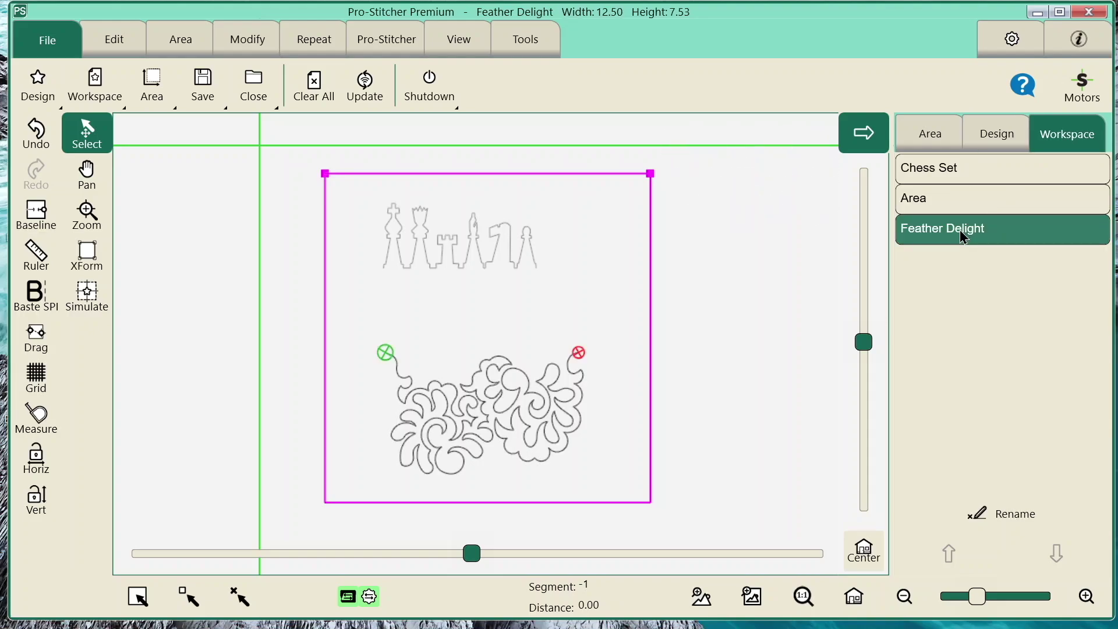
click(780, 315)
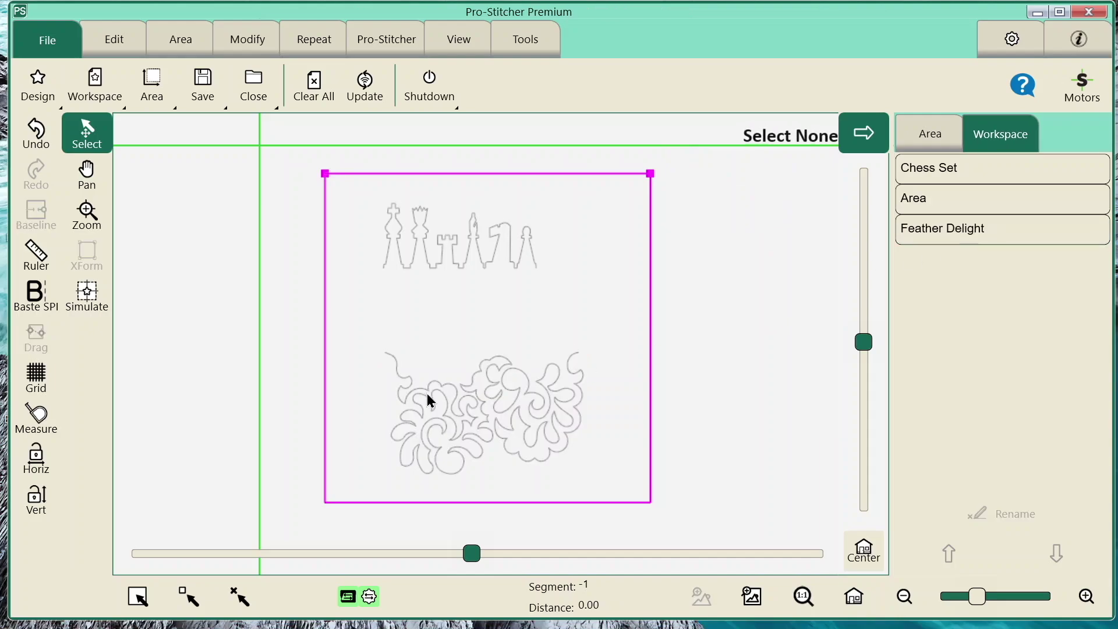
- Select and deselect Feather Delight on the canvas, and move the area slightly up and to the right, clearing its selection
click(483, 391)
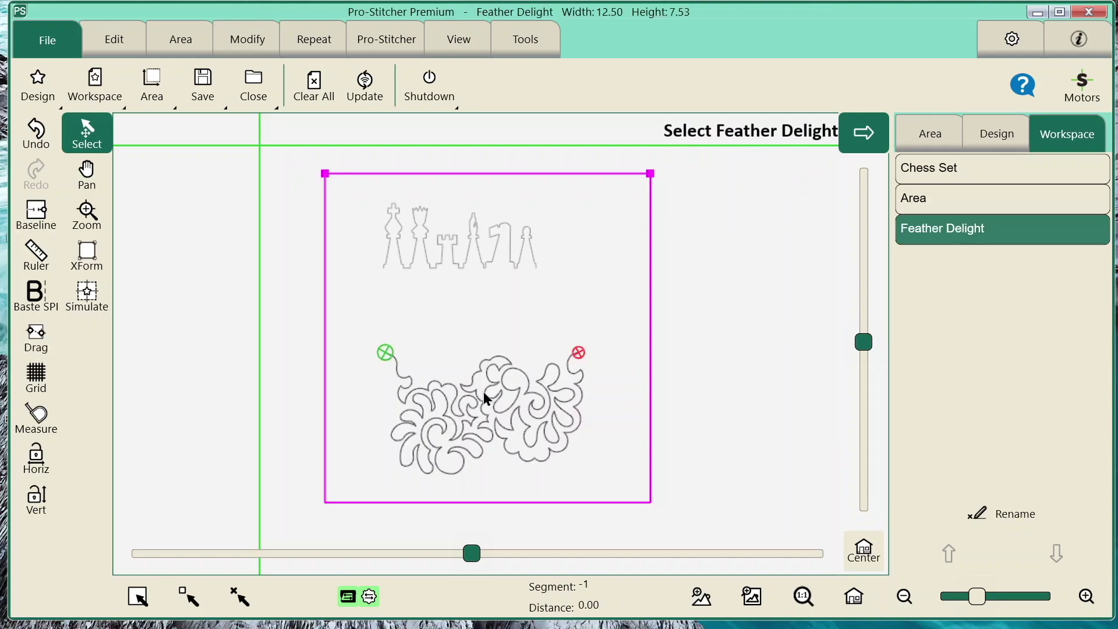
click(774, 295)
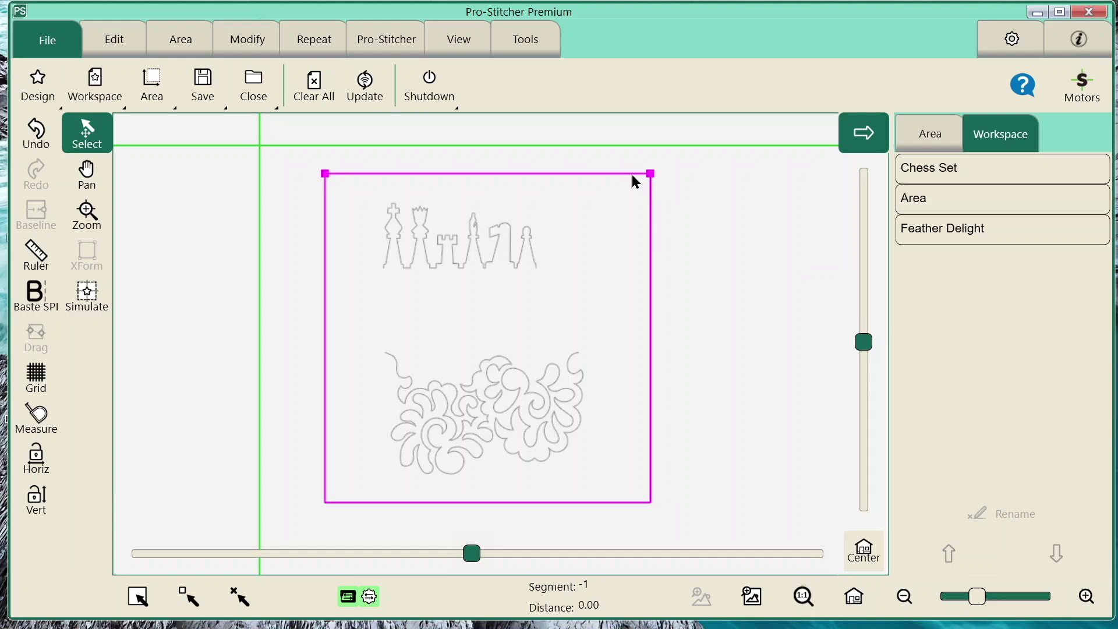
click(650, 191)
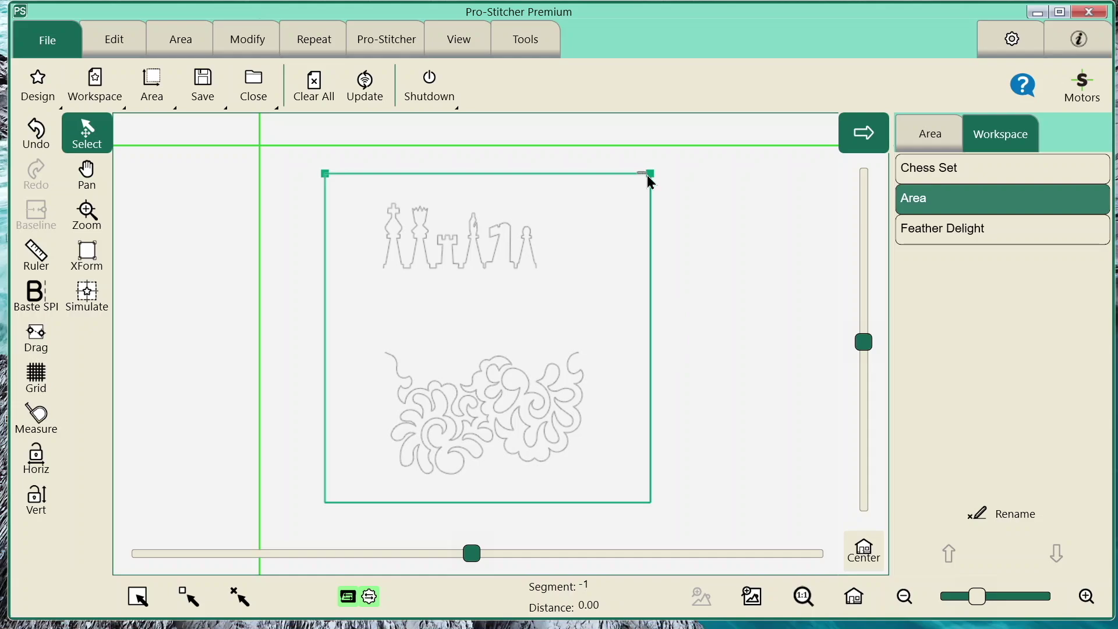
drag(671, 212, 676, 212)
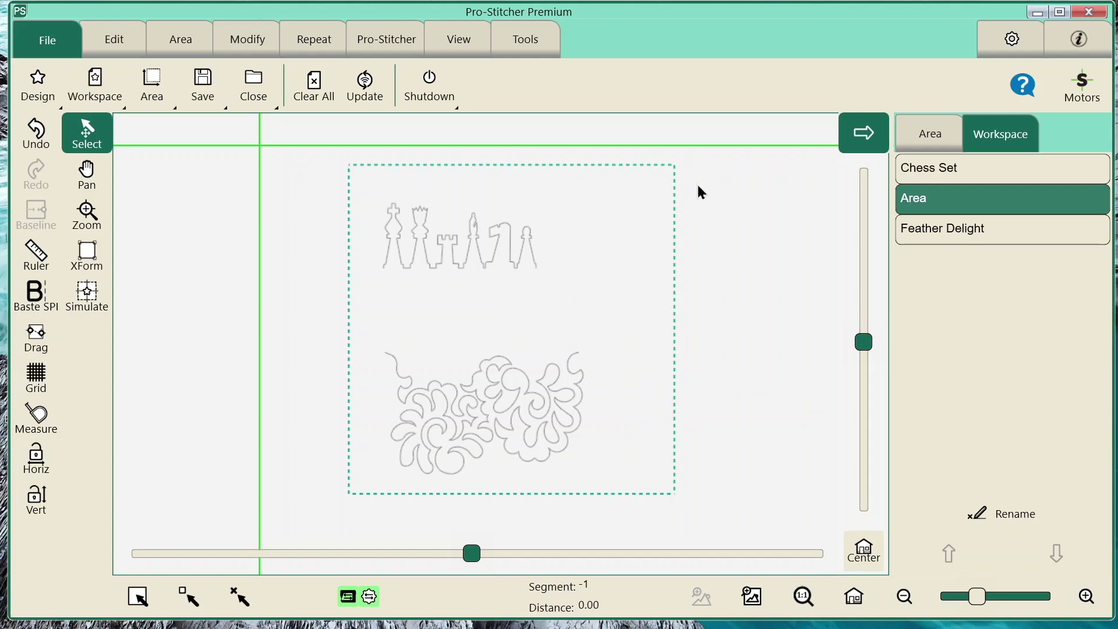
click(750, 218)
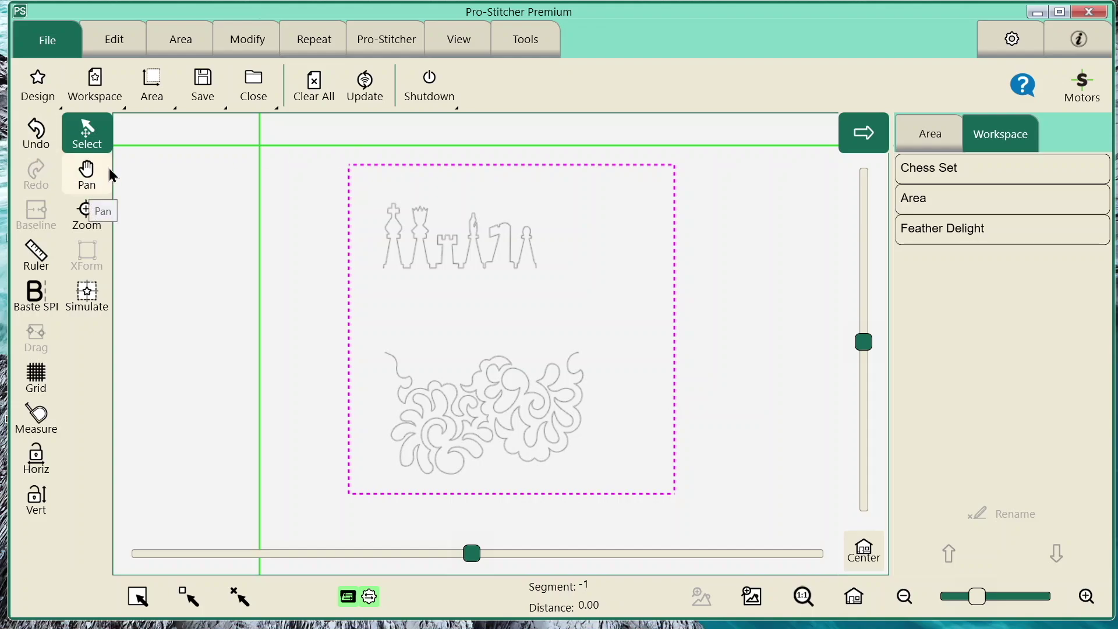
- Pan the workspace slightly, zoom in on parts of the Chess Set with the Zoom tool, and restore the home view
click(89, 176)
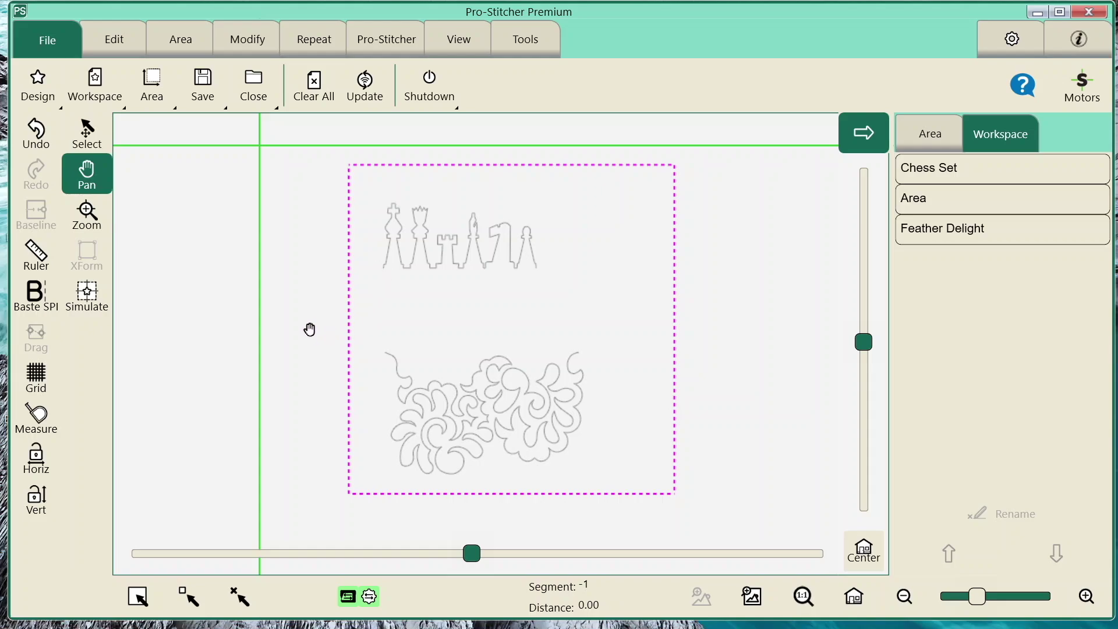
mouse_move(310, 327)
mouse_down()
mouse_move(325, 279)
mouse_move(281, 181)
mouse_move(117, 302)
mouse_move(297, 494)
mouse_move(517, 495)
mouse_move(584, 316)
mouse_move(387, 183)
mouse_move(260, 332)
mouse_move(312, 357)
mouse_move(317, 312)
mouse_up()
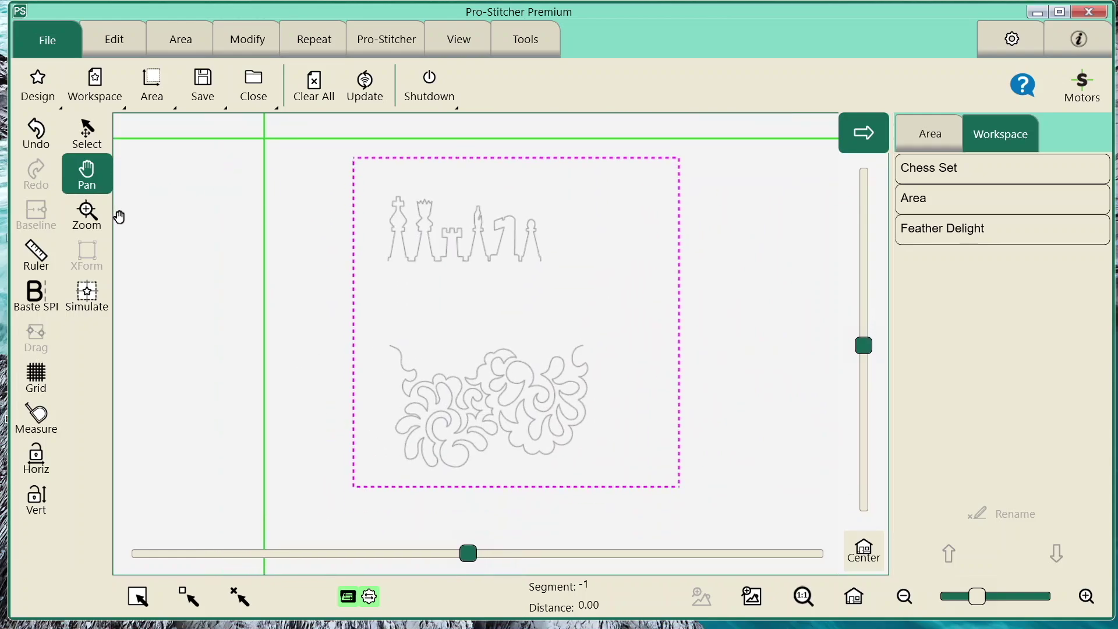
click(86, 220)
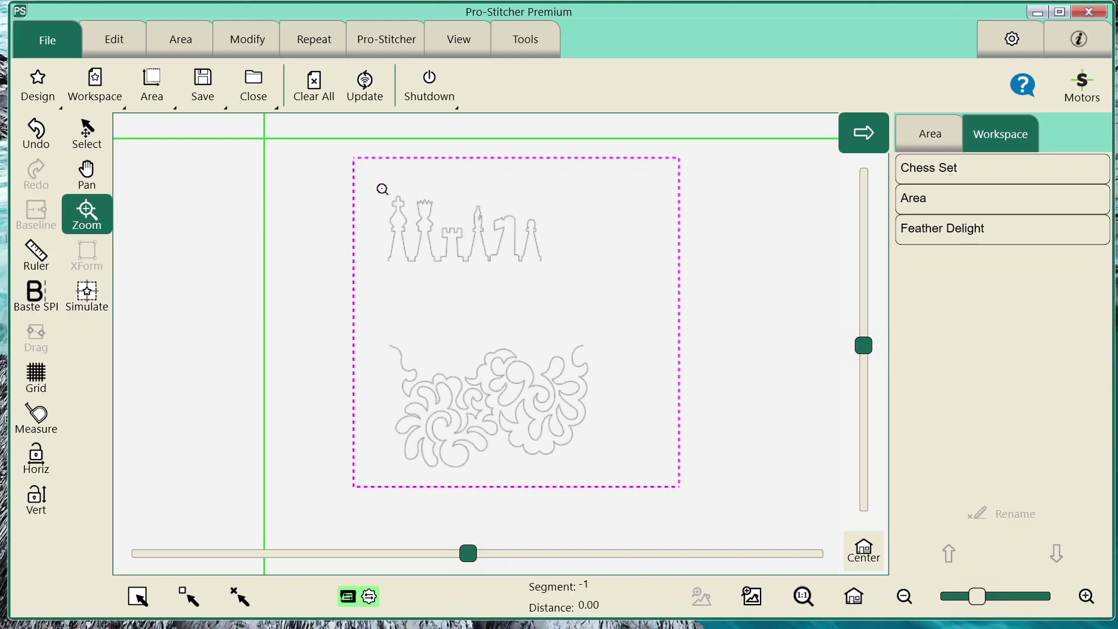
drag(381, 188, 551, 274)
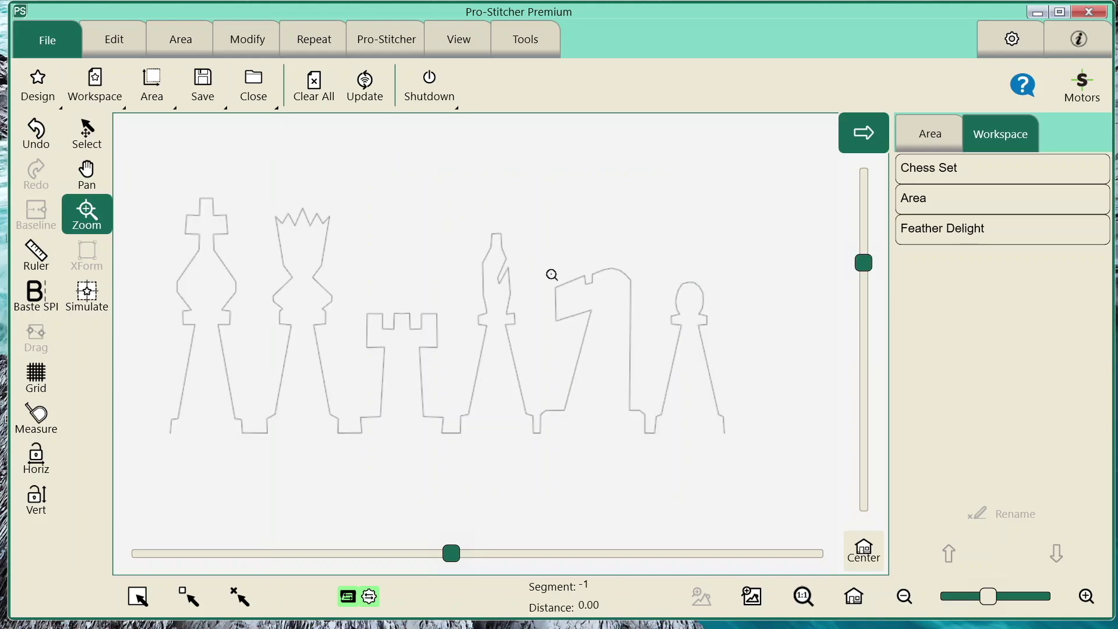
drag(250, 190, 356, 452)
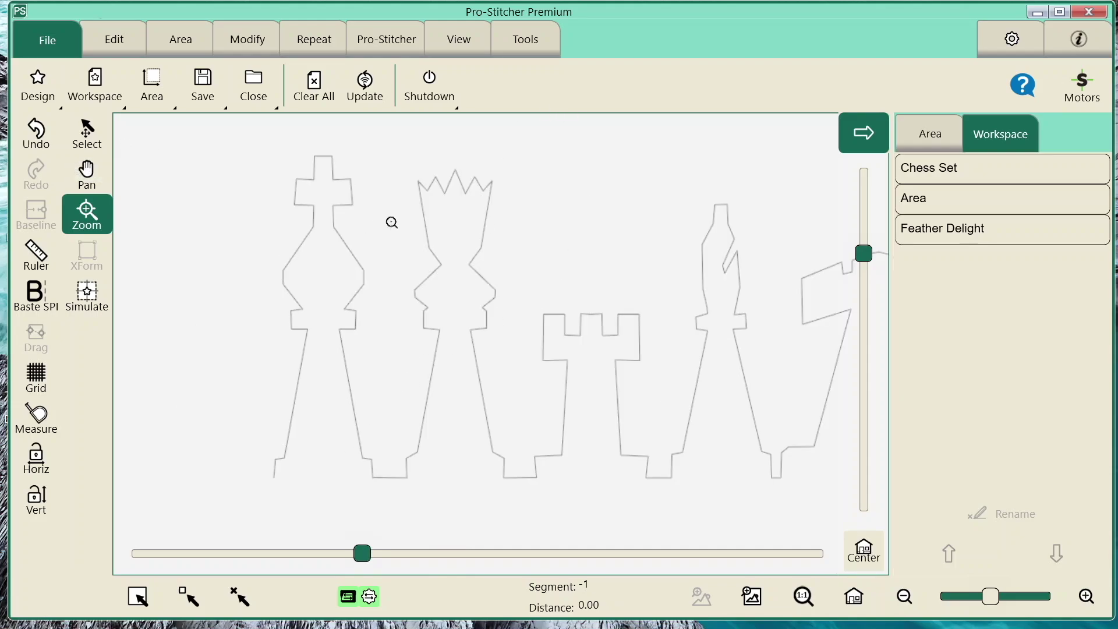
drag(398, 168, 508, 484)
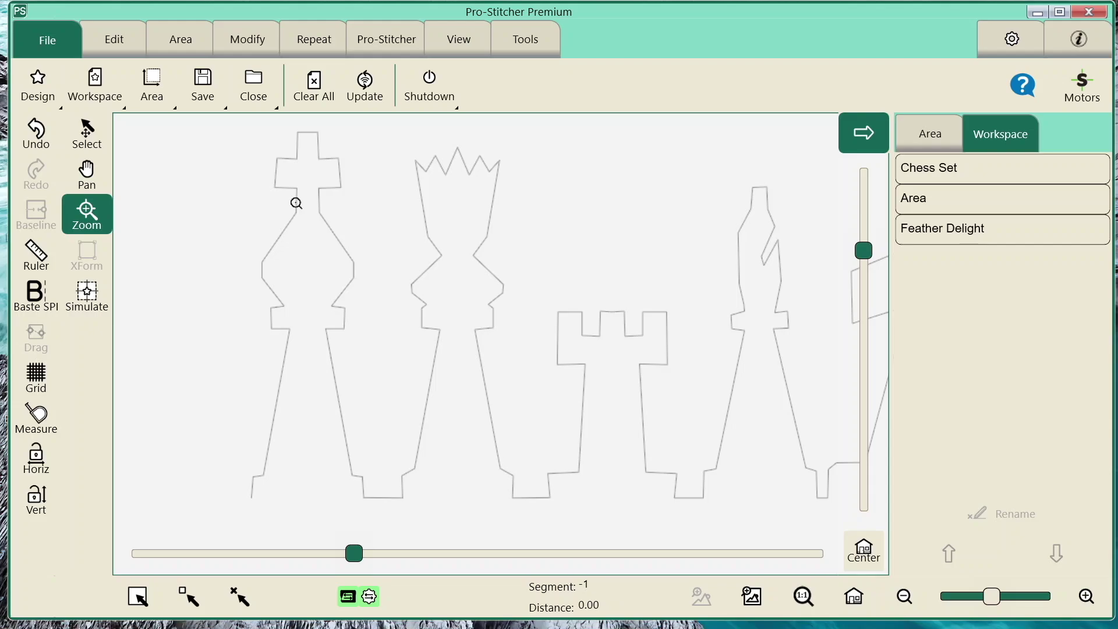
click(854, 597)
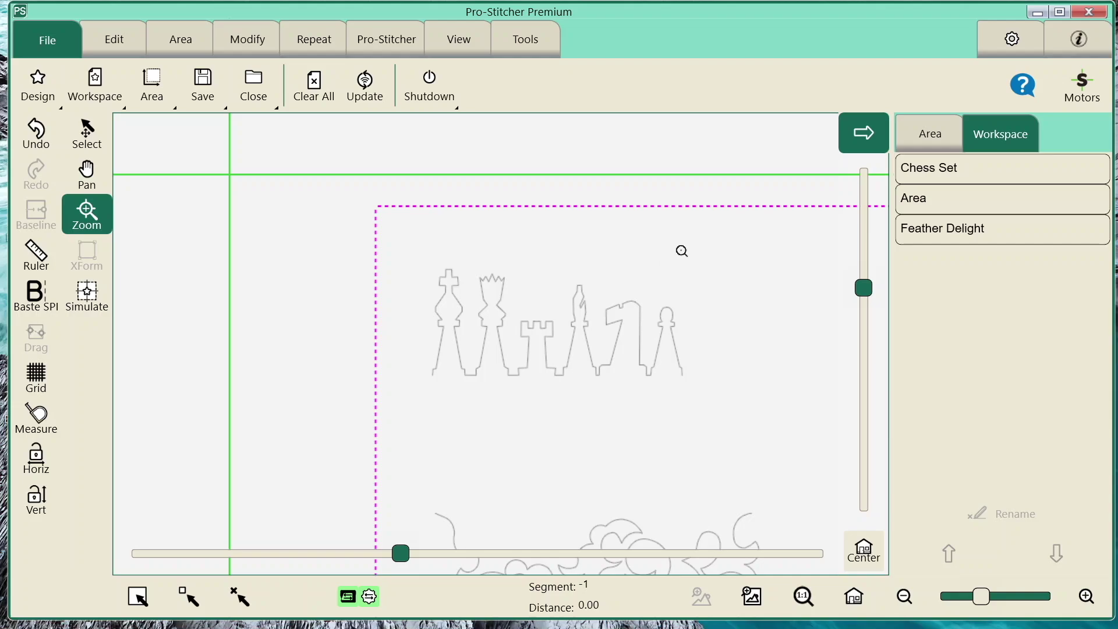
drag(514, 236, 555, 263)
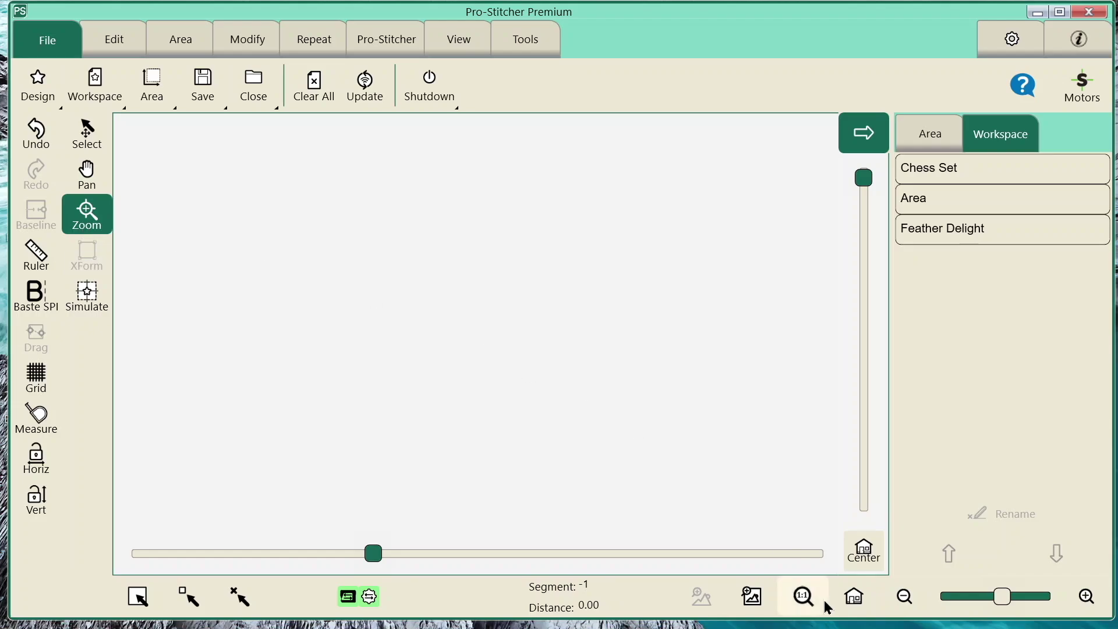
click(853, 599)
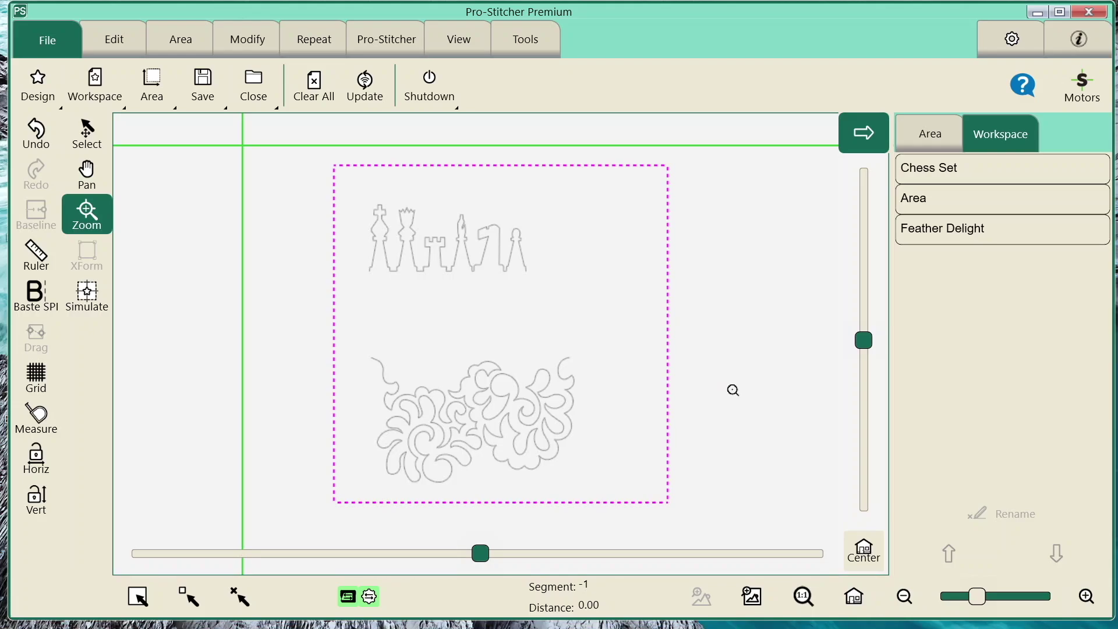
- Select Chess Set and resize it with XForm to about 11.63 wide by 9.37 high
click(93, 140)
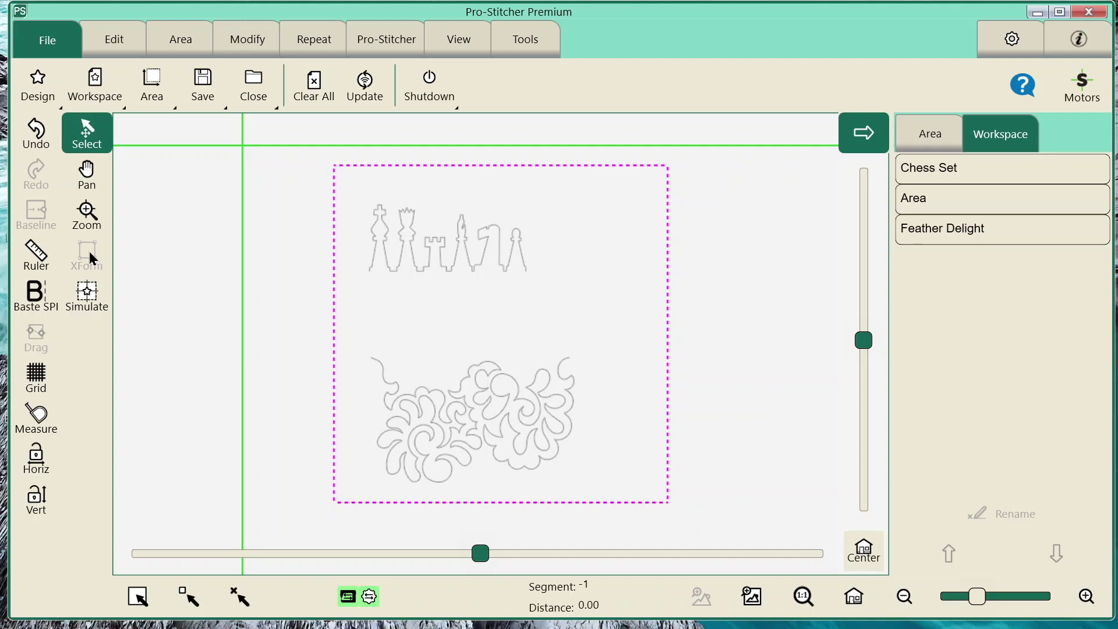
click(453, 256)
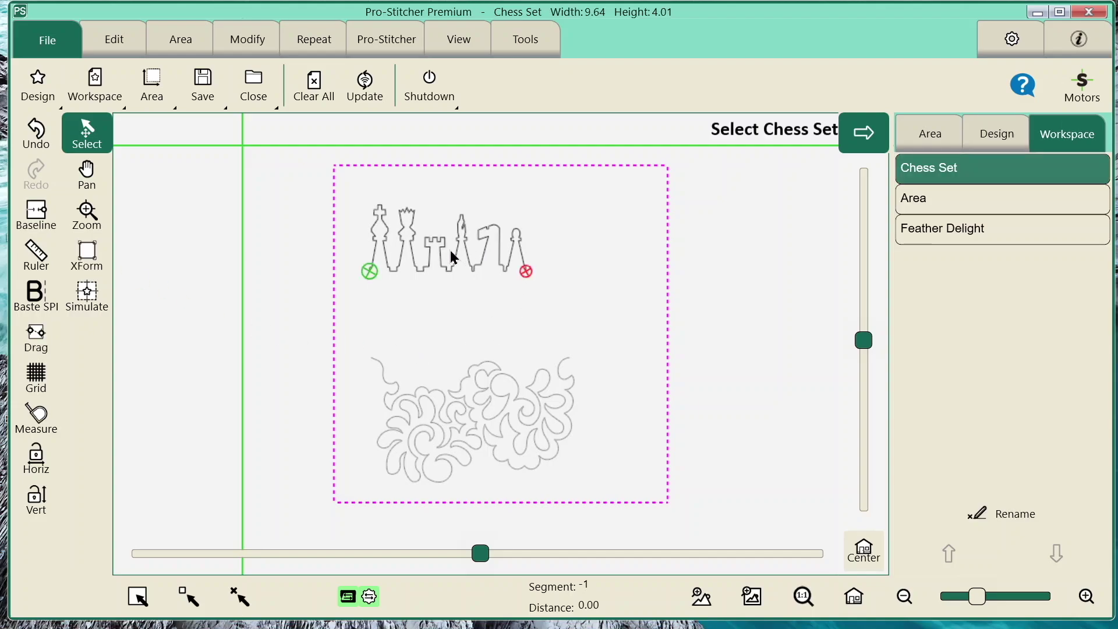
click(83, 254)
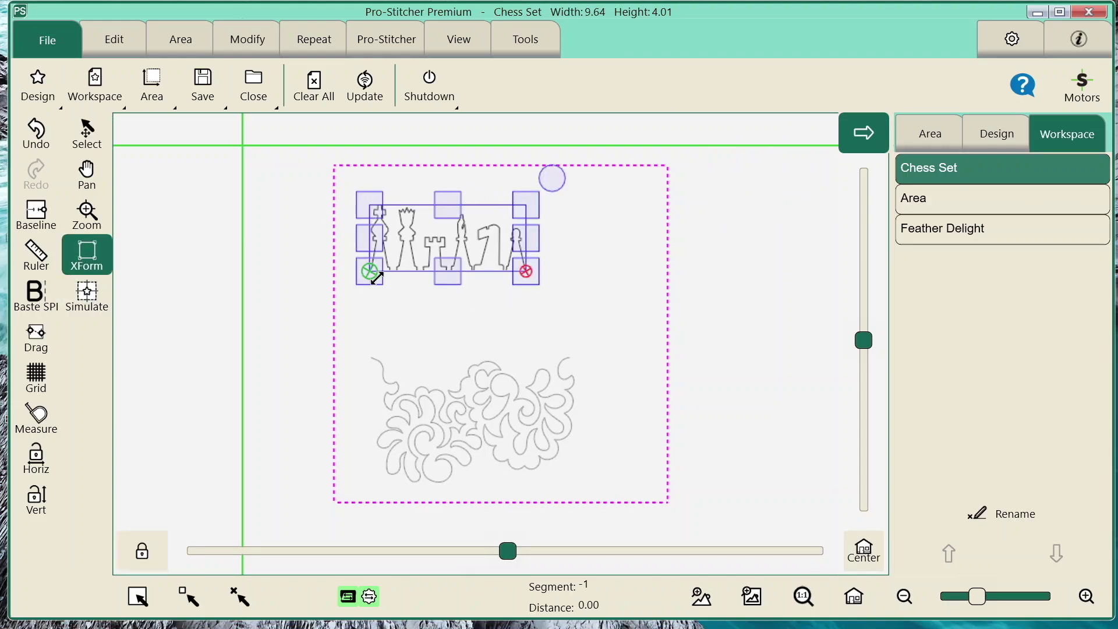
drag(452, 204, 455, 165)
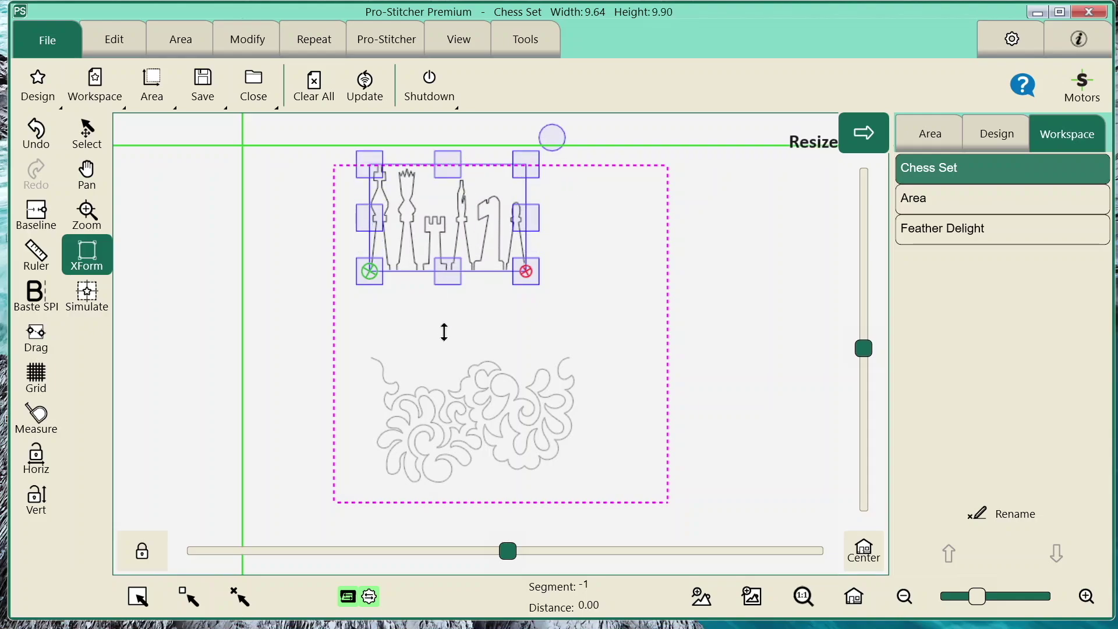
drag(443, 330, 444, 331)
drag(526, 247, 634, 247)
drag(633, 338, 568, 336)
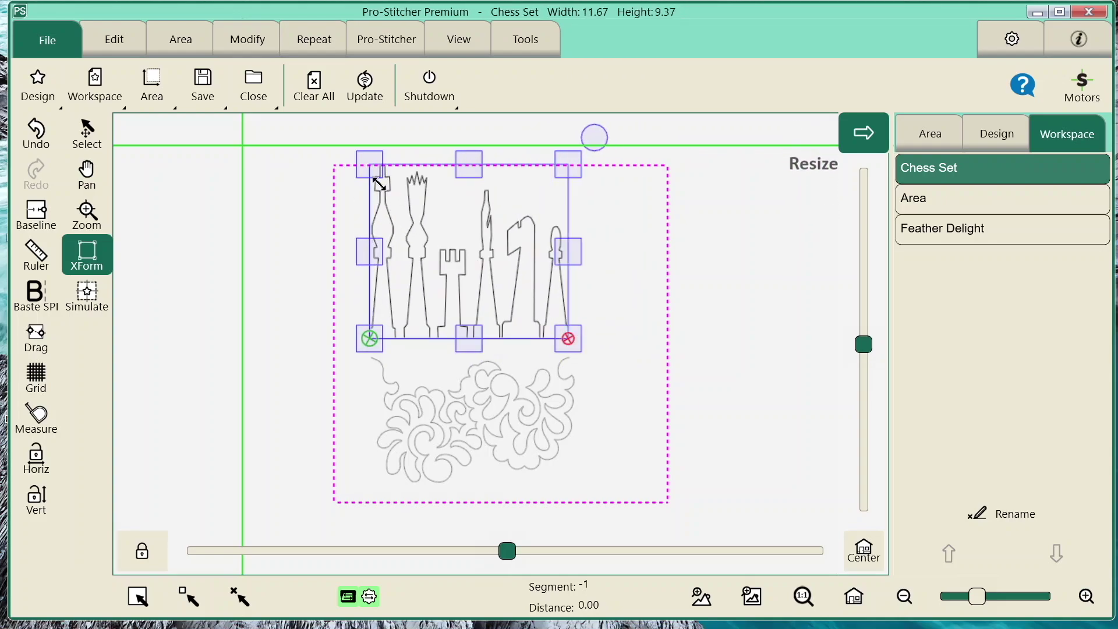
drag(379, 183, 380, 184)
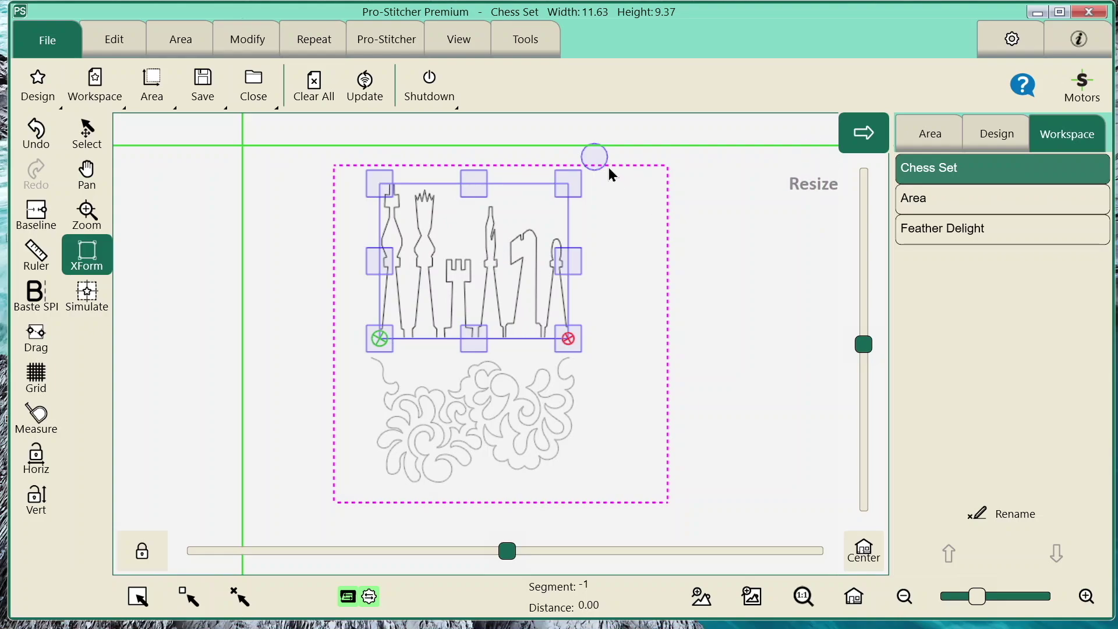
- Rotate Chess Set slightly clockwise, adjust its height to about 10.62, and return to the Select tool
drag(609, 172, 614, 178)
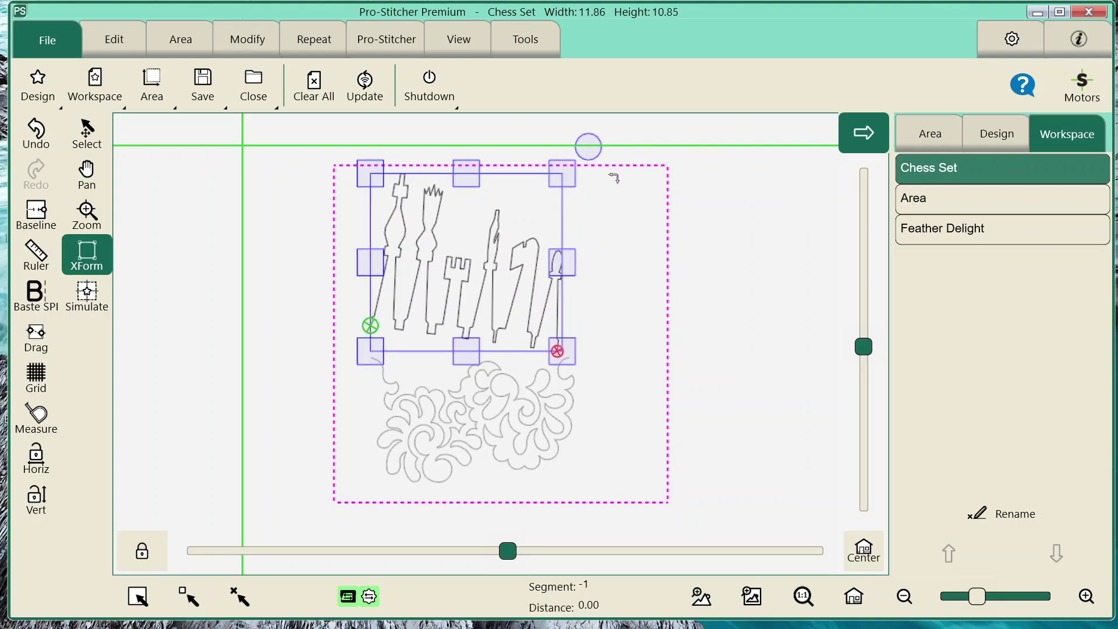
drag(464, 170, 463, 153)
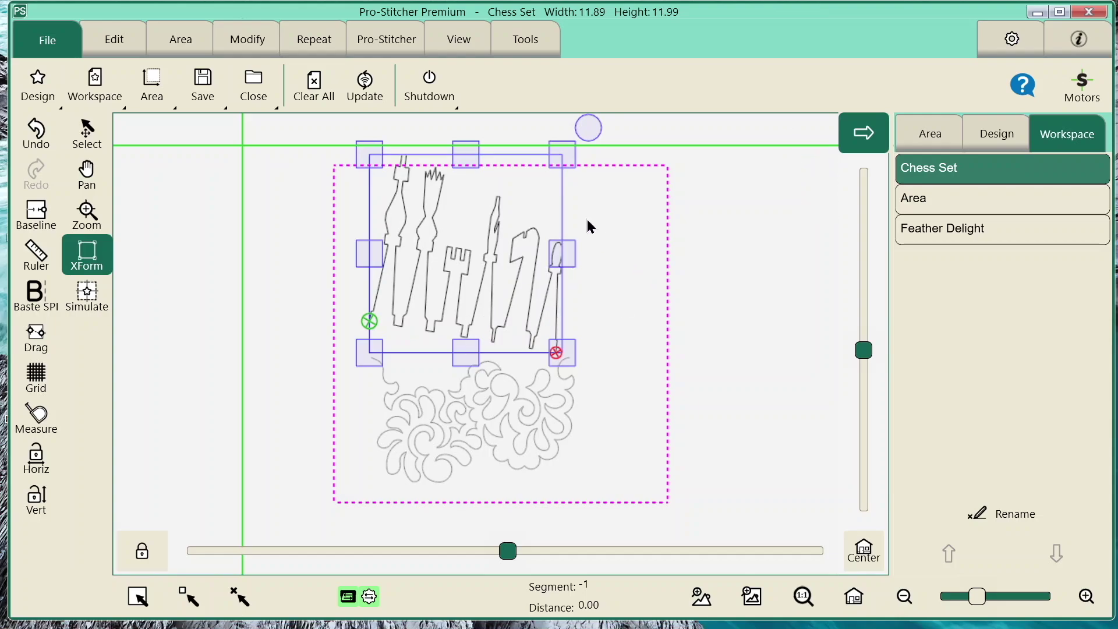
drag(466, 156, 471, 177)
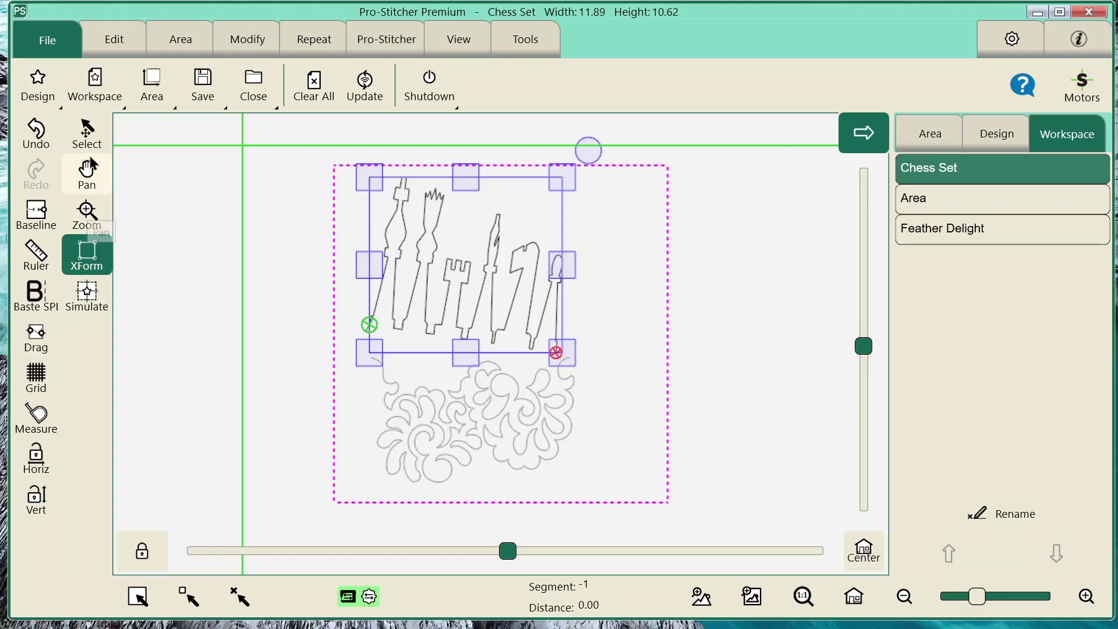
click(86, 132)
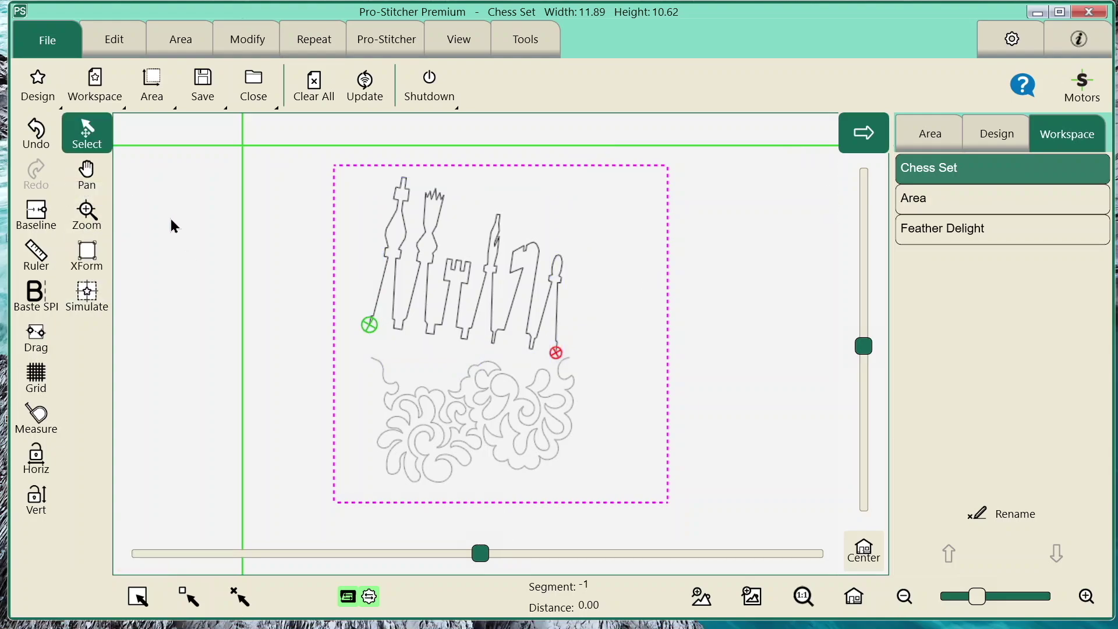
click(86, 171)
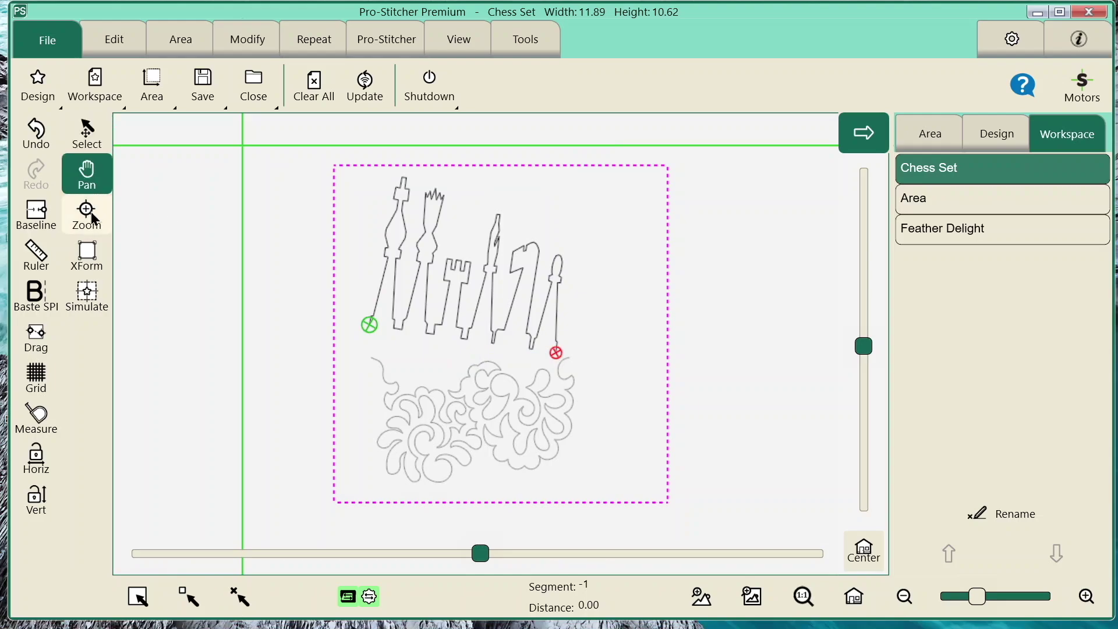
click(97, 148)
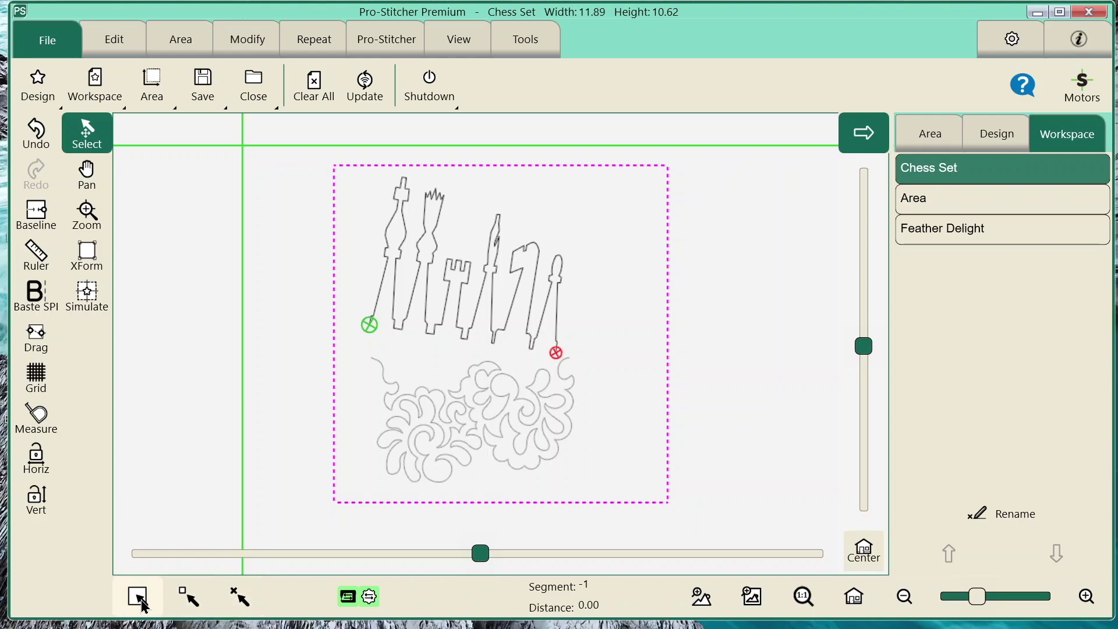
- Clear the selection, select all designs in the workspace as a group, and clear the selection again
click(241, 597)
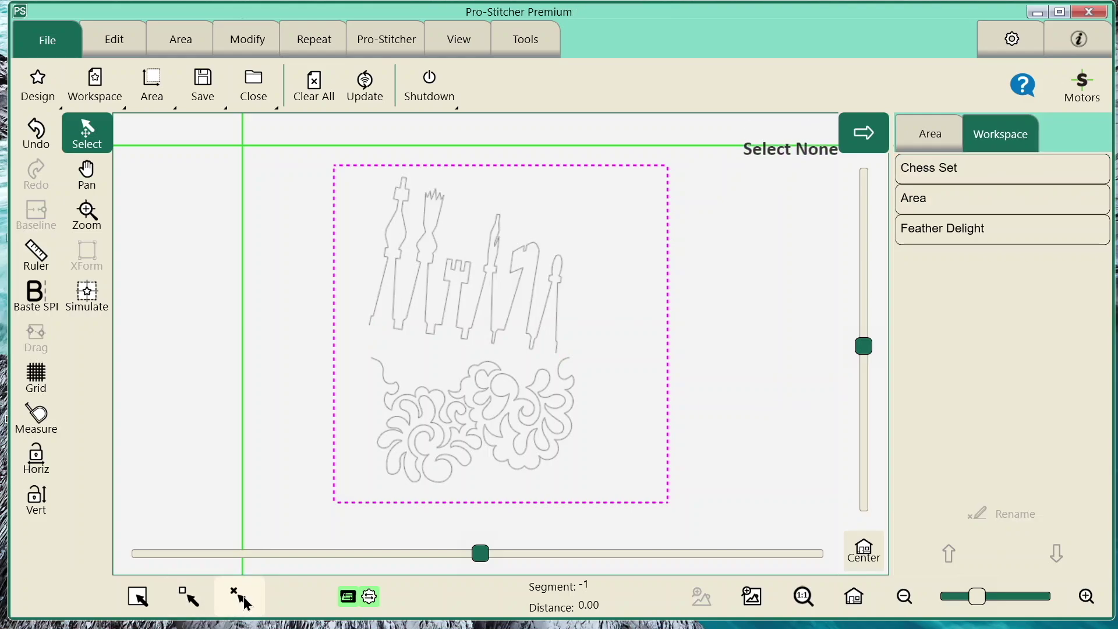
click(134, 599)
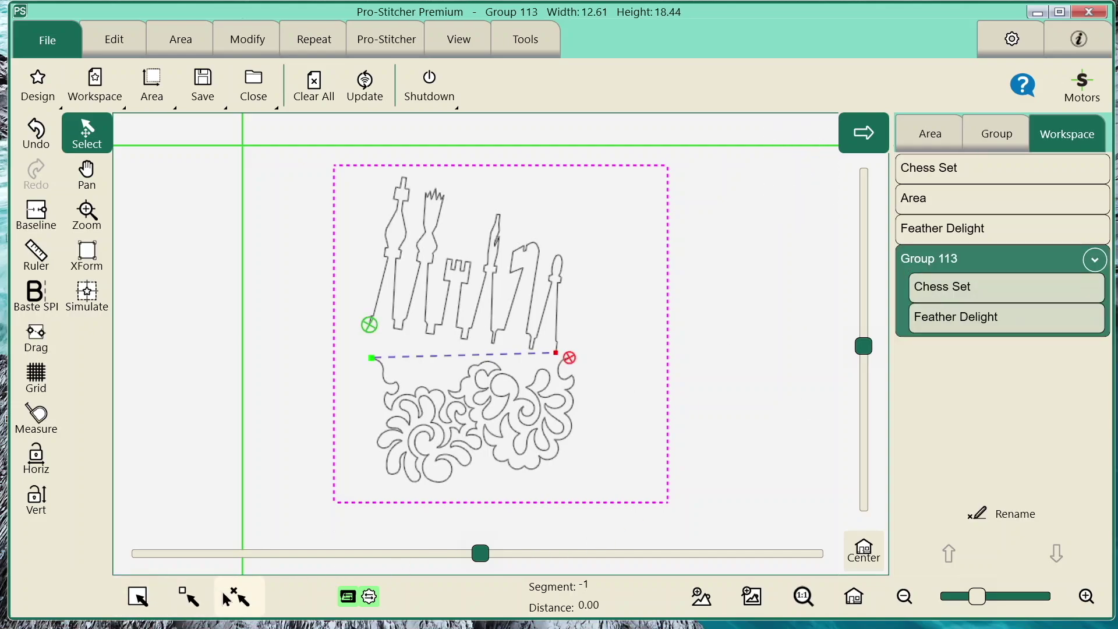
click(188, 600)
- Multi-select Feather Delight and Chess Set as a group, turn multi-select off, and clear the selection
click(188, 603)
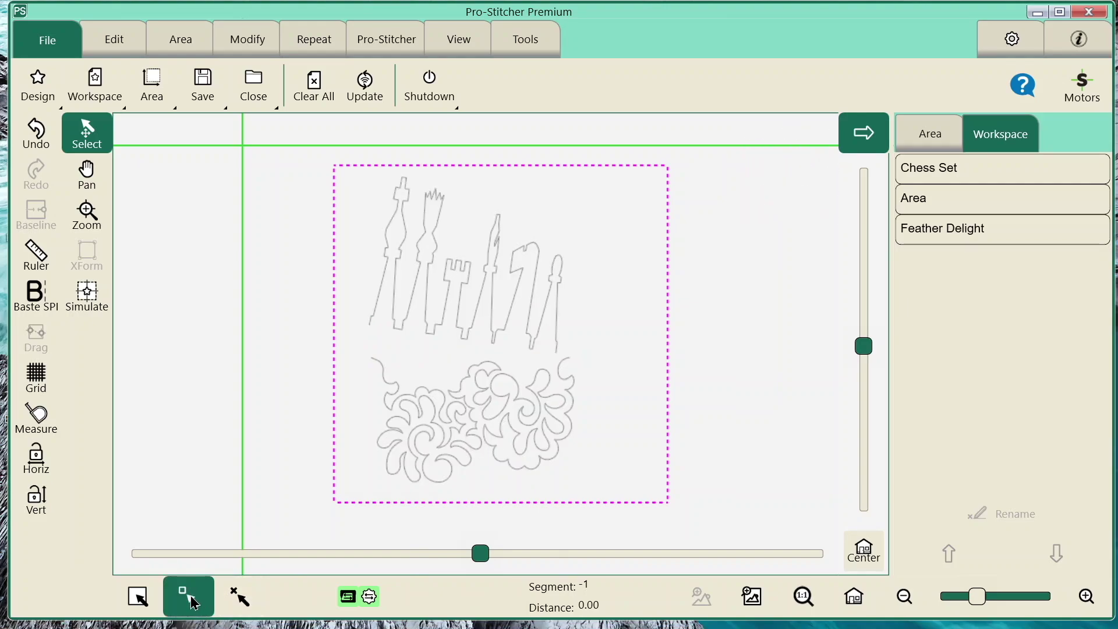
click(488, 418)
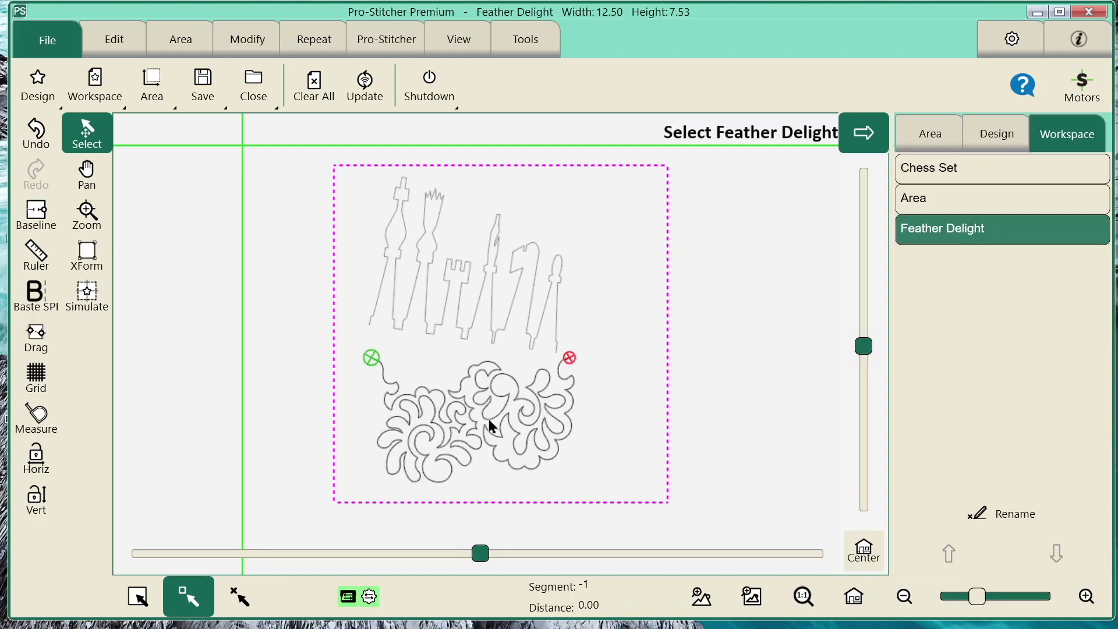
click(432, 239)
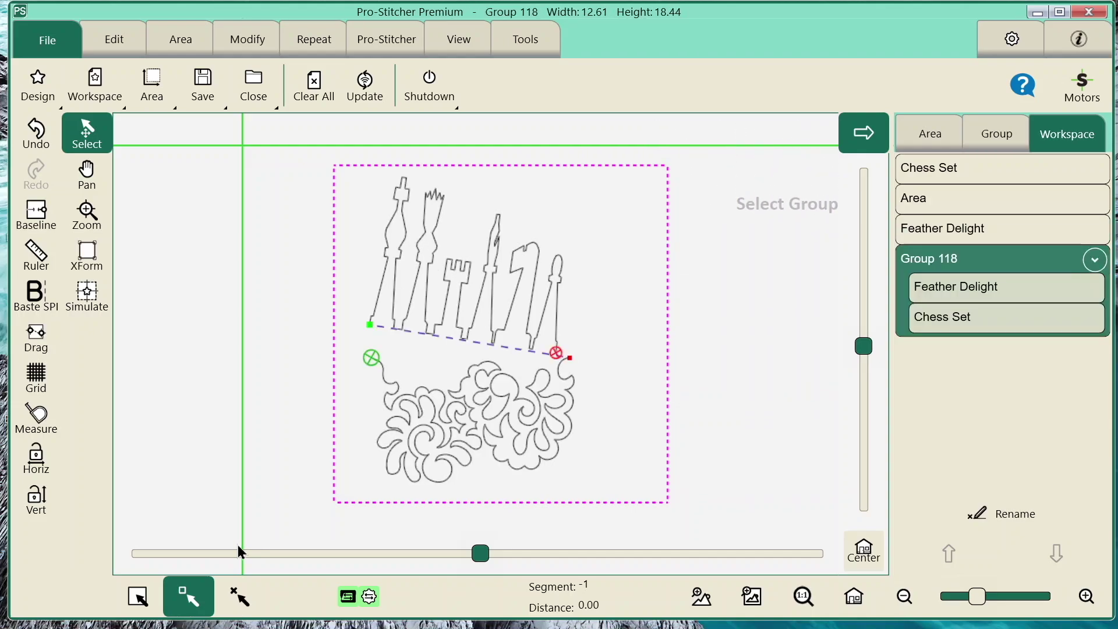
click(191, 596)
click(252, 599)
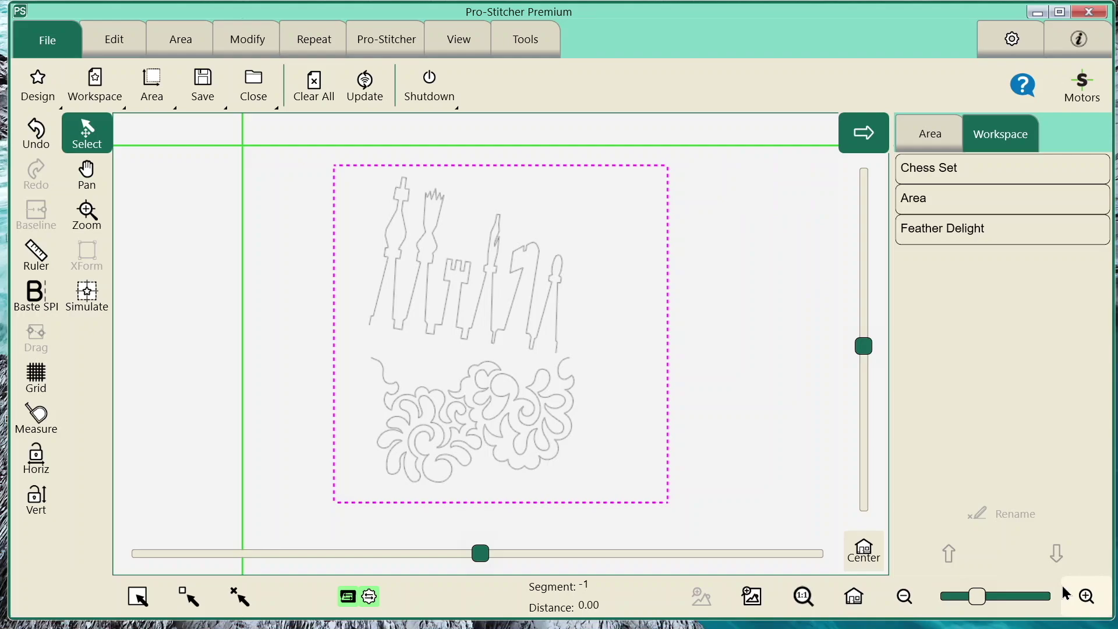
- Zoom in and out of the workspace using the zoom slider and the stepwise zoom controls
mouse_move(978, 597)
mouse_down()
mouse_move(1014, 603)
mouse_move(985, 601)
mouse_up()
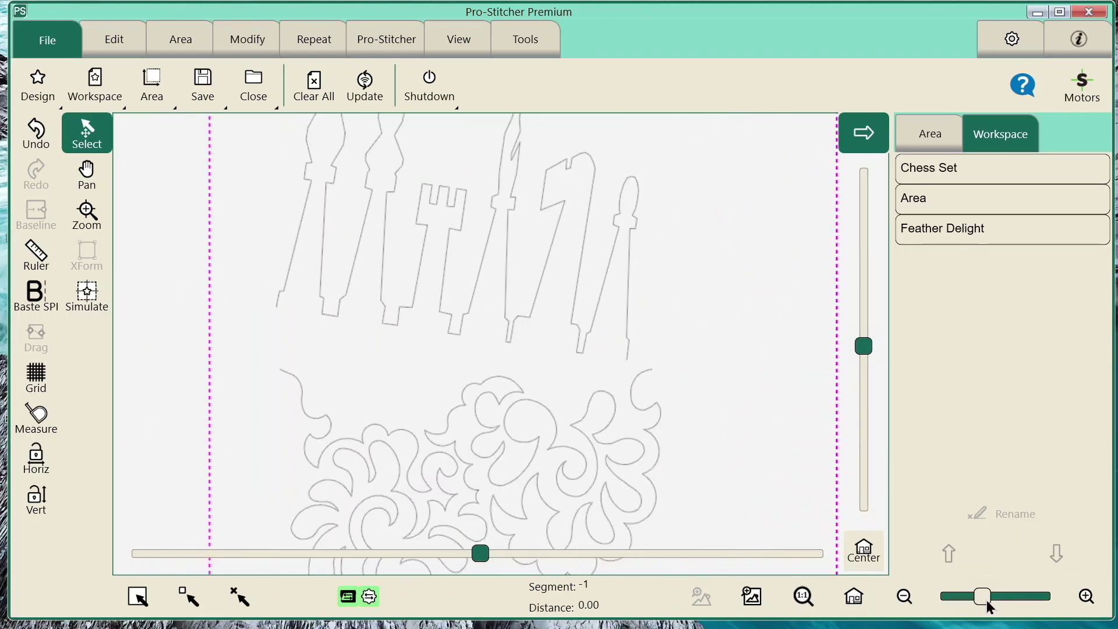
click(906, 598)
click(1097, 604)
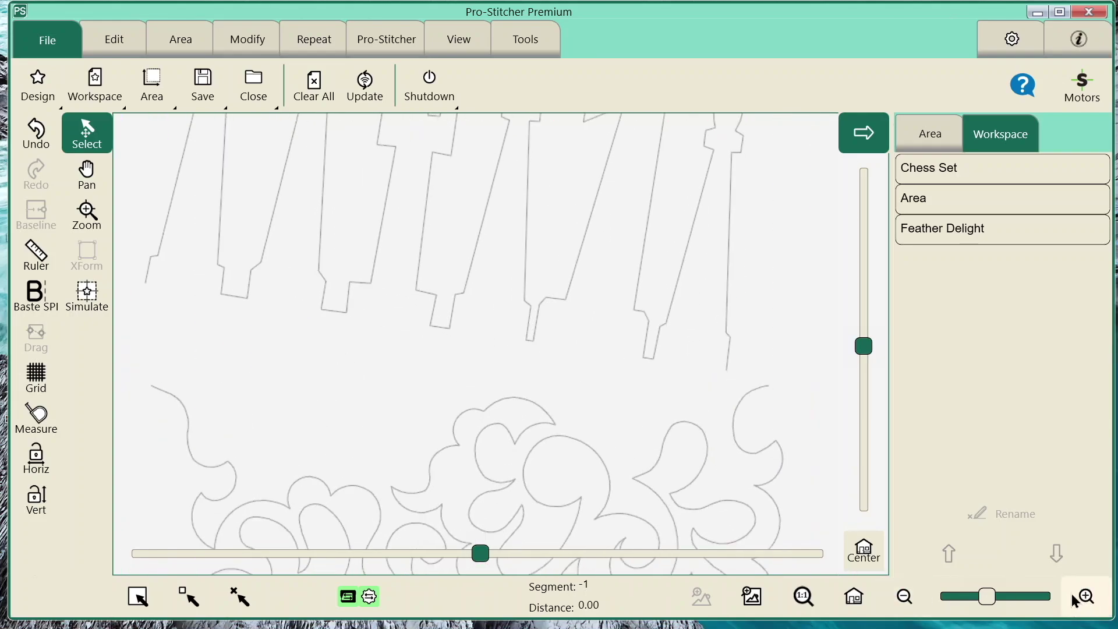
click(905, 598)
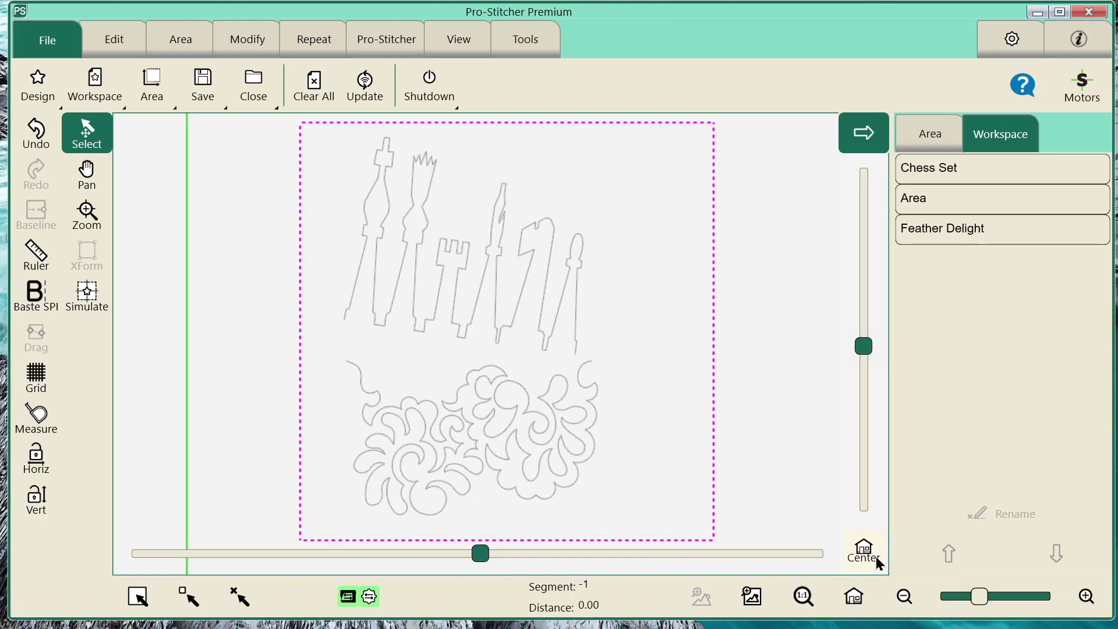
- Zoom the workspace far out and bring all designs and the needle position back into view
mouse_move(863, 346)
mouse_down()
mouse_move(852, 294)
mouse_move(847, 361)
mouse_move(863, 344)
mouse_up()
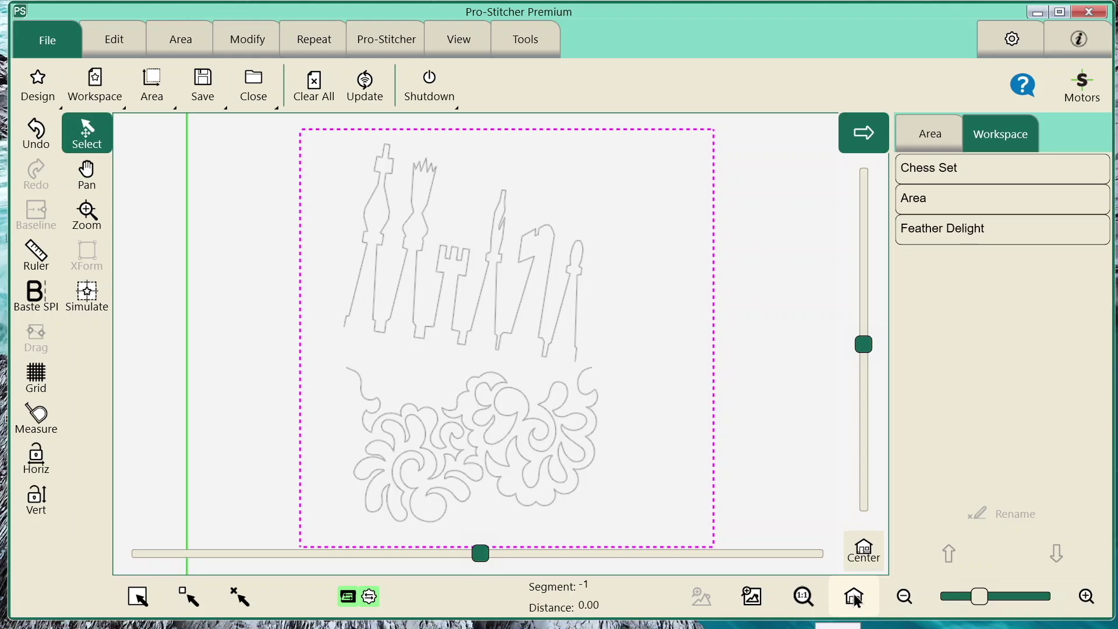
drag(992, 600, 950, 596)
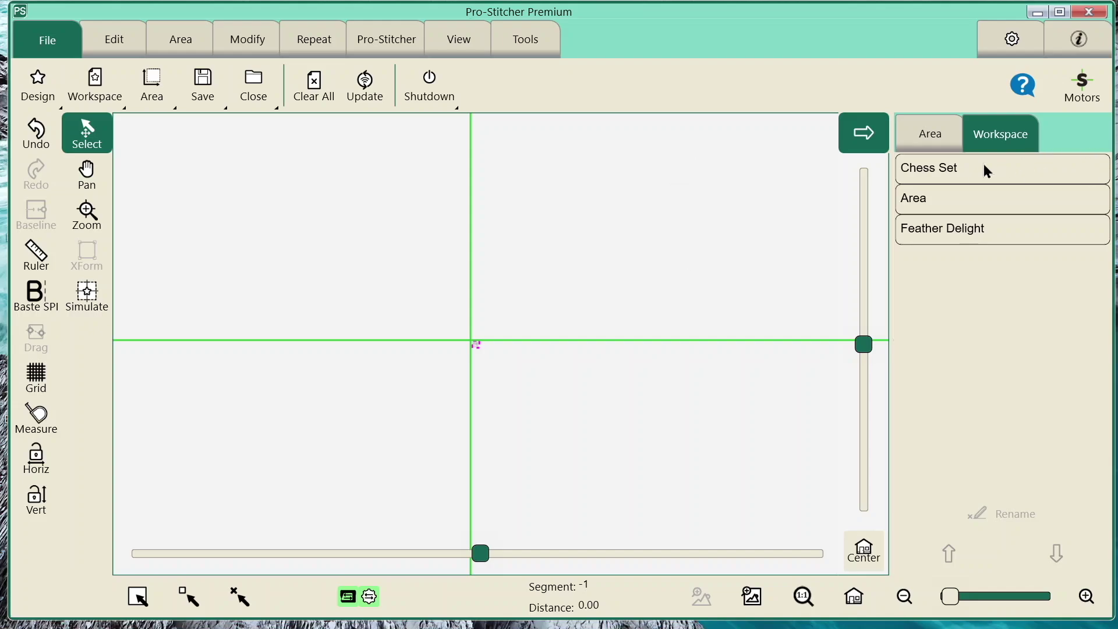
click(853, 597)
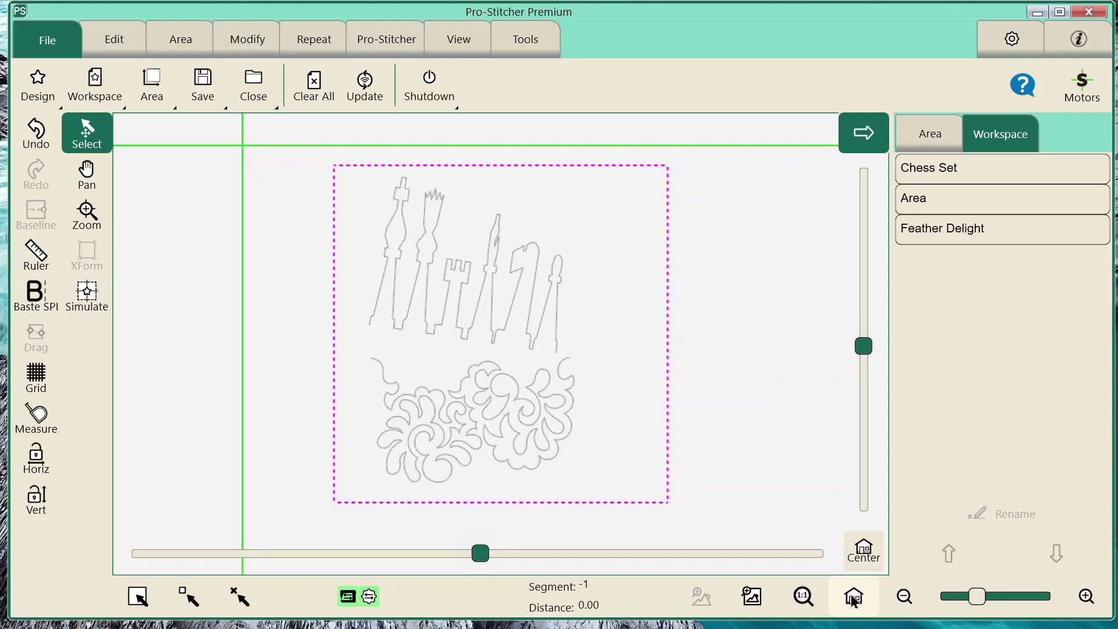
- Move Chess Set beyond the area's upper-left corner and Feather Delight beyond its upper-right corner
scroll(620, 419, down, 3)
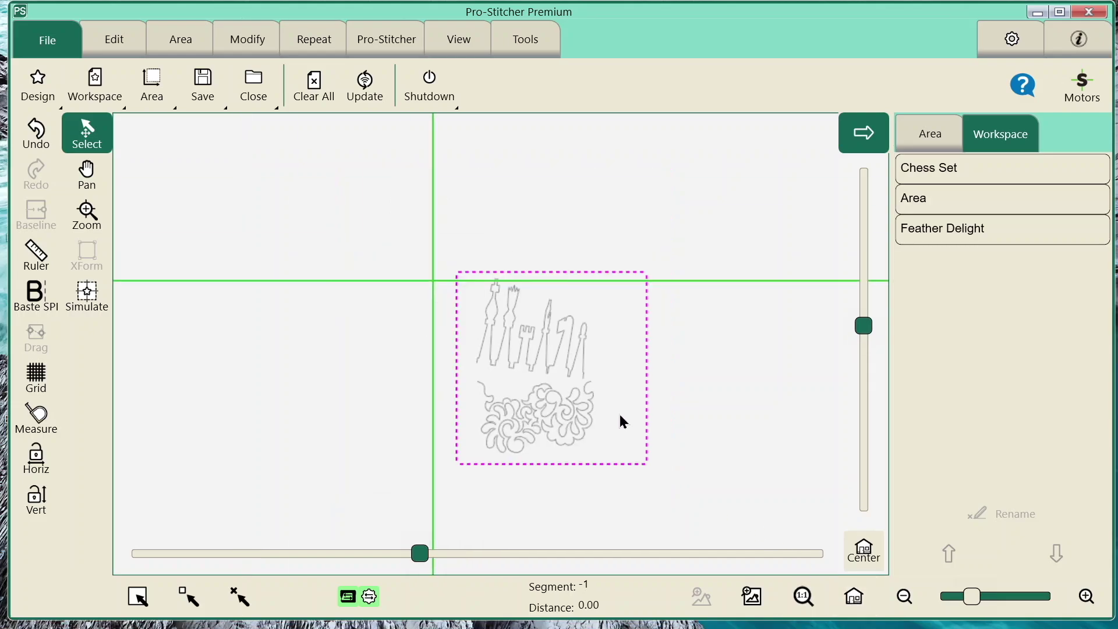
drag(543, 359, 309, 259)
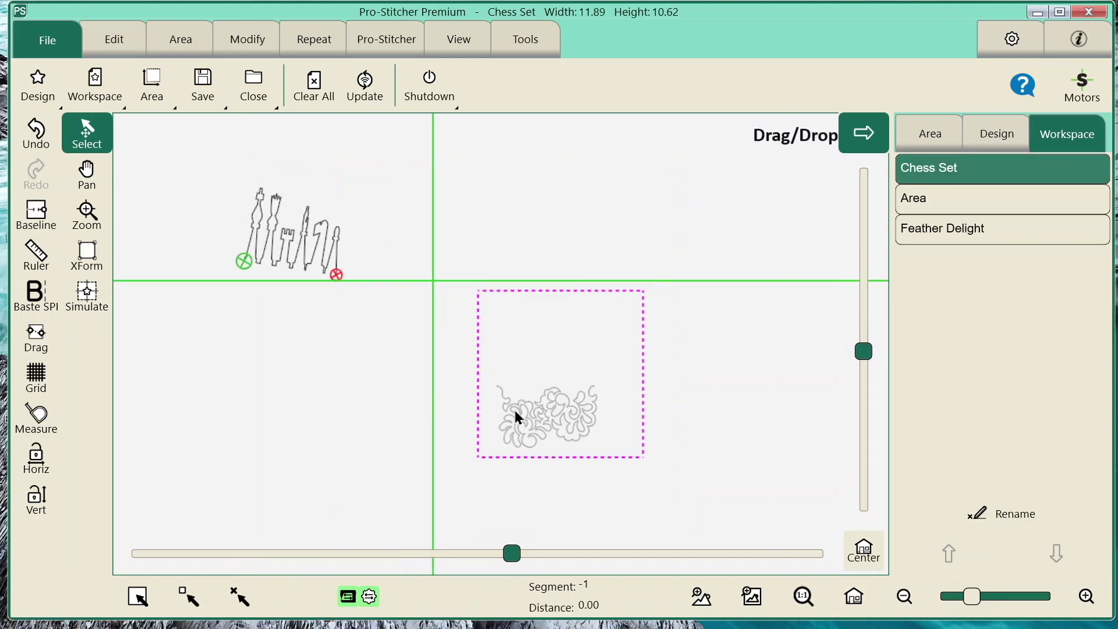
drag(514, 414, 853, 195)
- Simulate a different needle position, zoom far out, and fit all workspace content in view with the Select tool active
click(87, 297)
scroll(445, 385, down, 2)
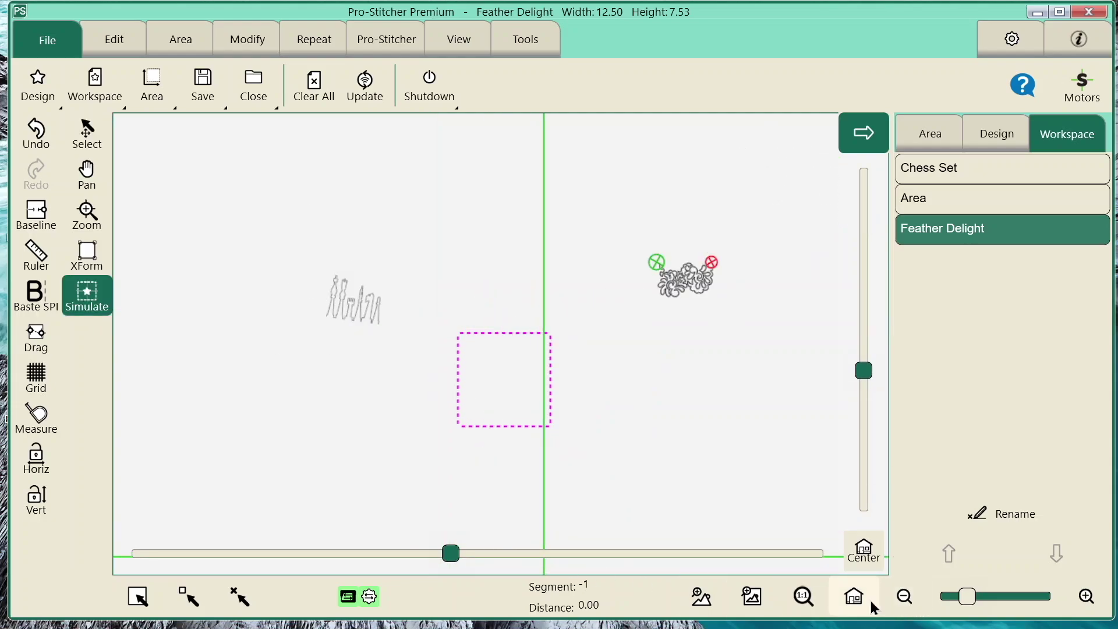
scroll(764, 437, down, 5)
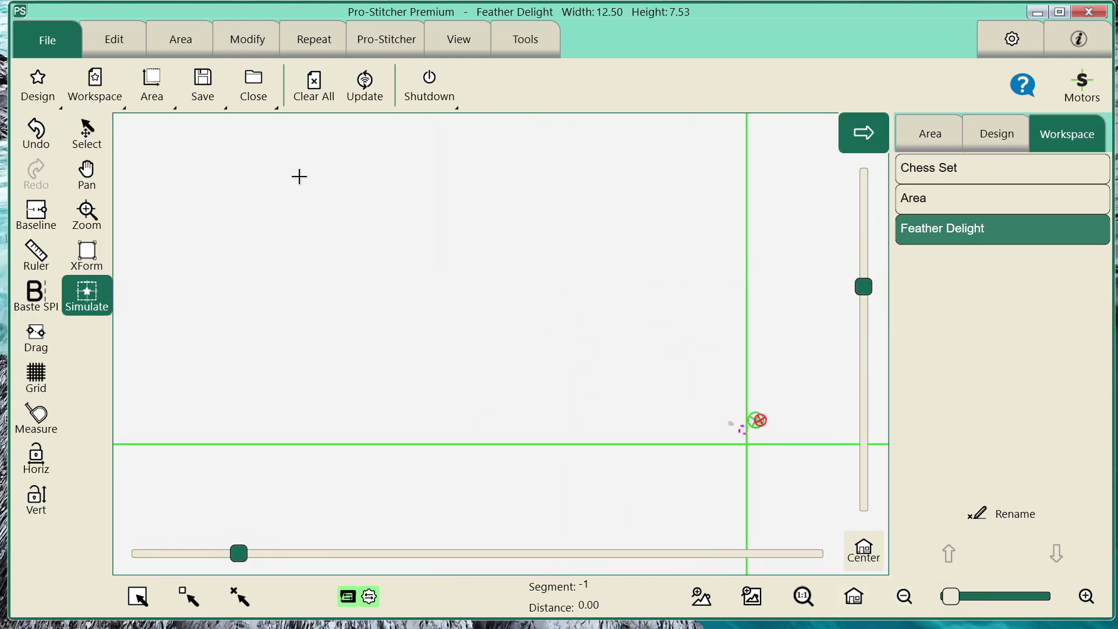
click(74, 142)
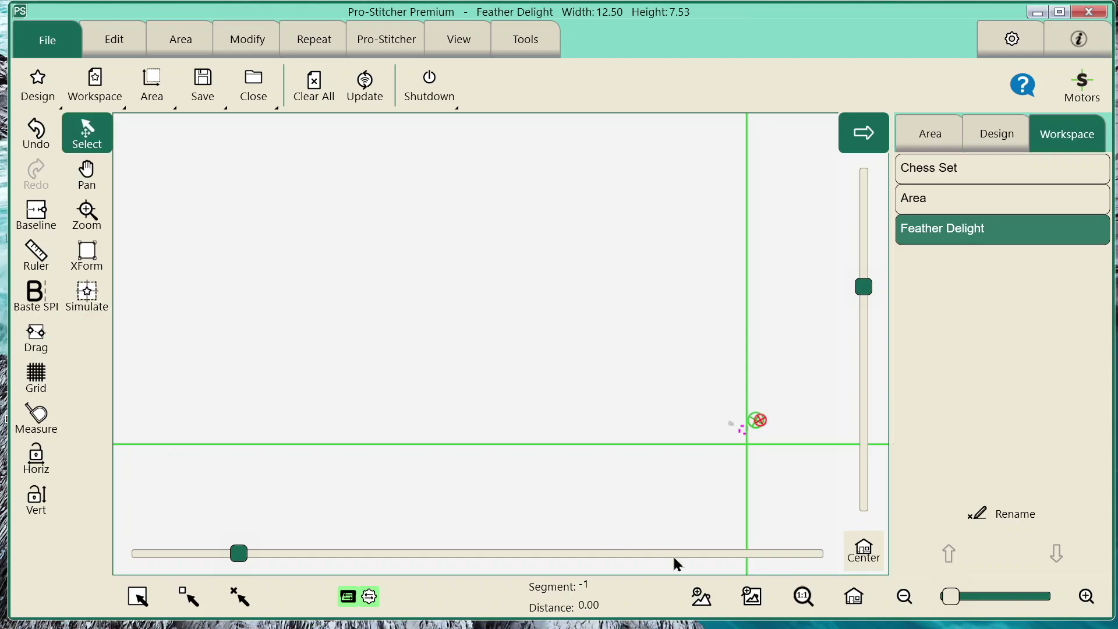
click(853, 596)
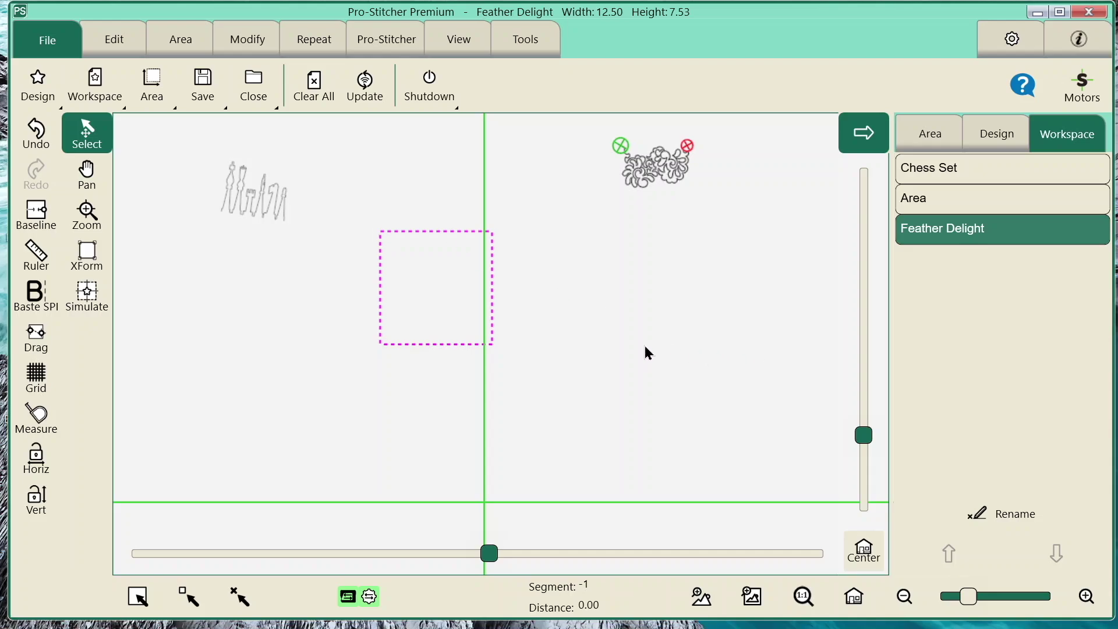
- Simulate the needle position just off the area's upper-left corner and move Chess Set and Feather Delight back inside the area
click(553, 313)
click(86, 296)
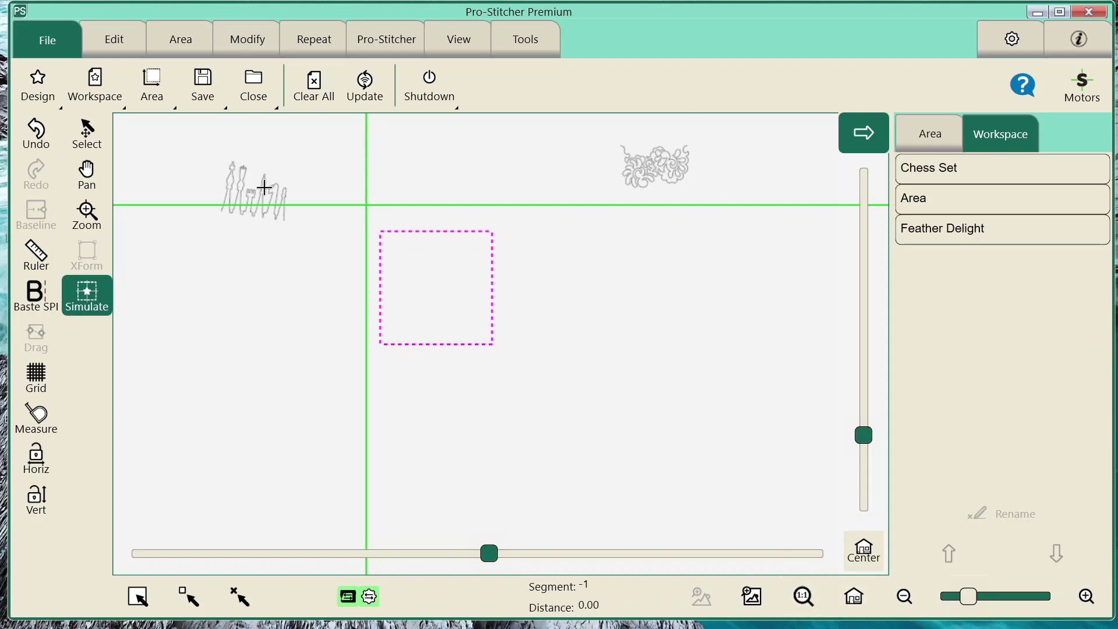
click(87, 134)
drag(263, 188, 444, 308)
drag(669, 161, 457, 254)
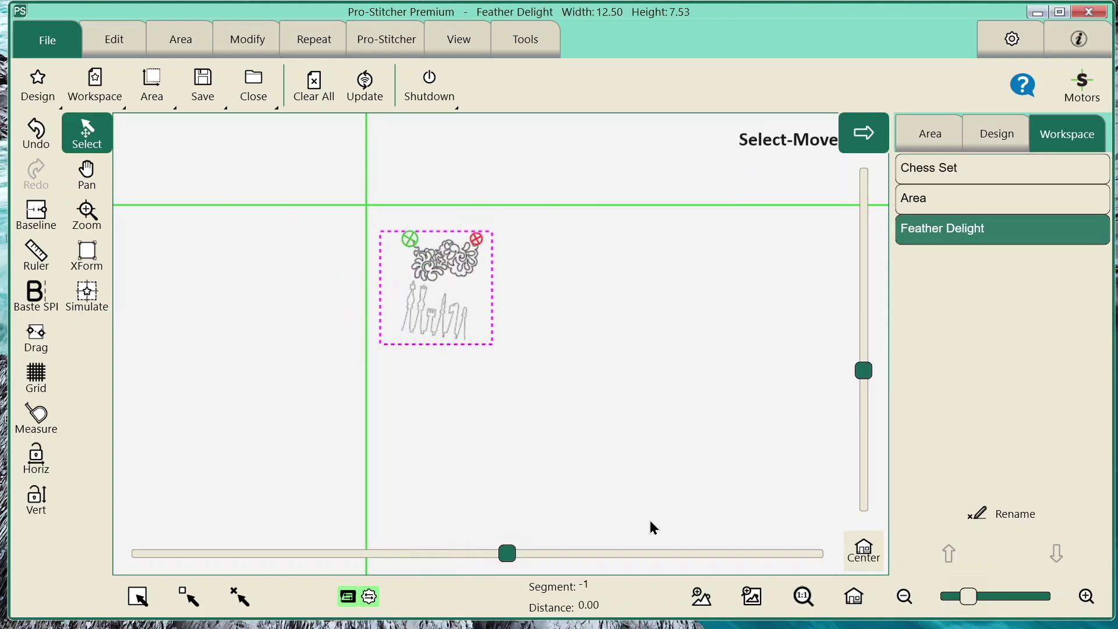
- View the workspace at 1:1 scale, look over Feather Delight, and fit first the area and finally all content in view
click(802, 595)
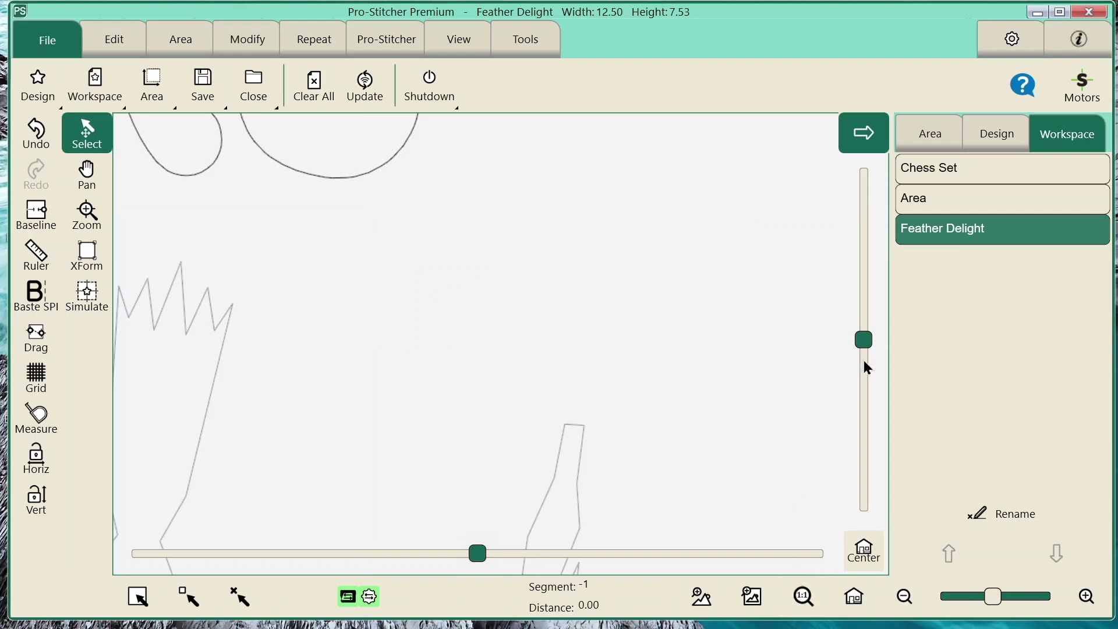
drag(863, 339, 864, 267)
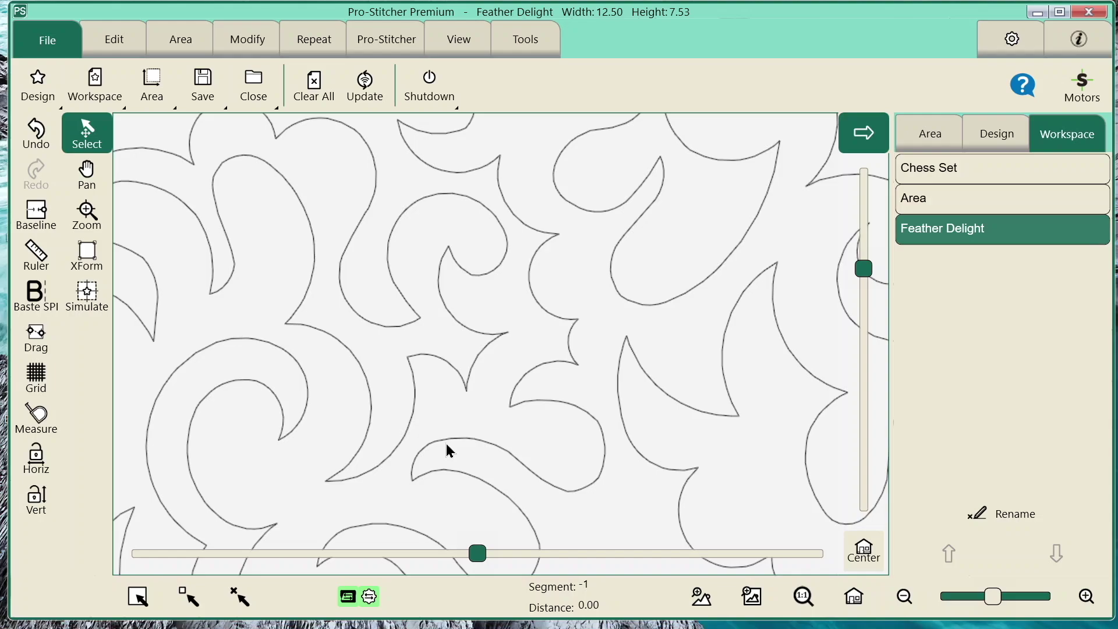
click(806, 594)
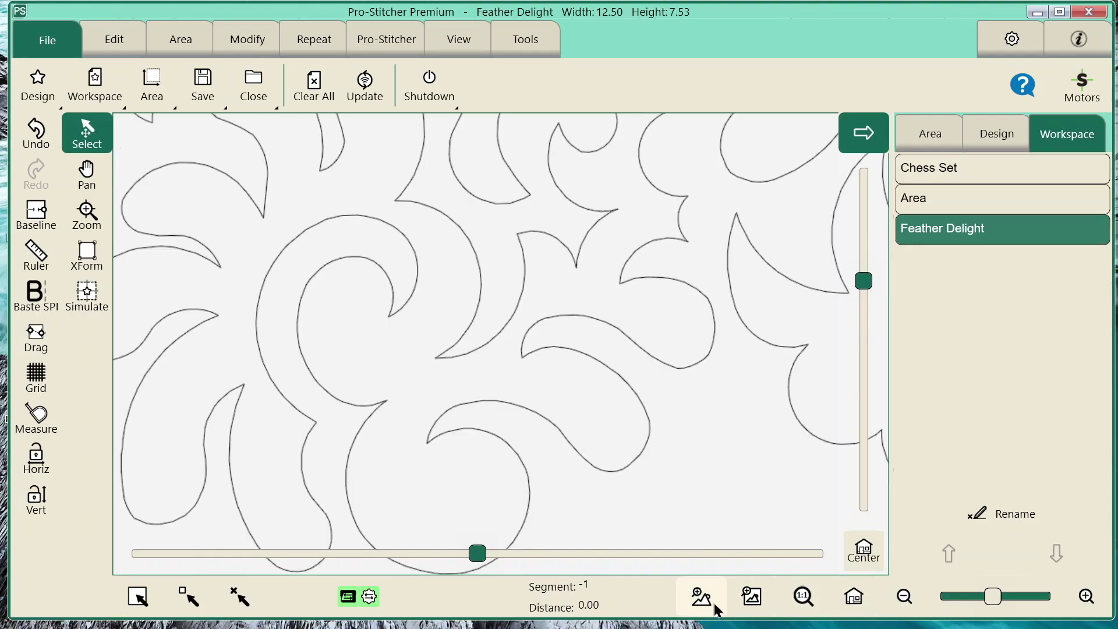
click(767, 593)
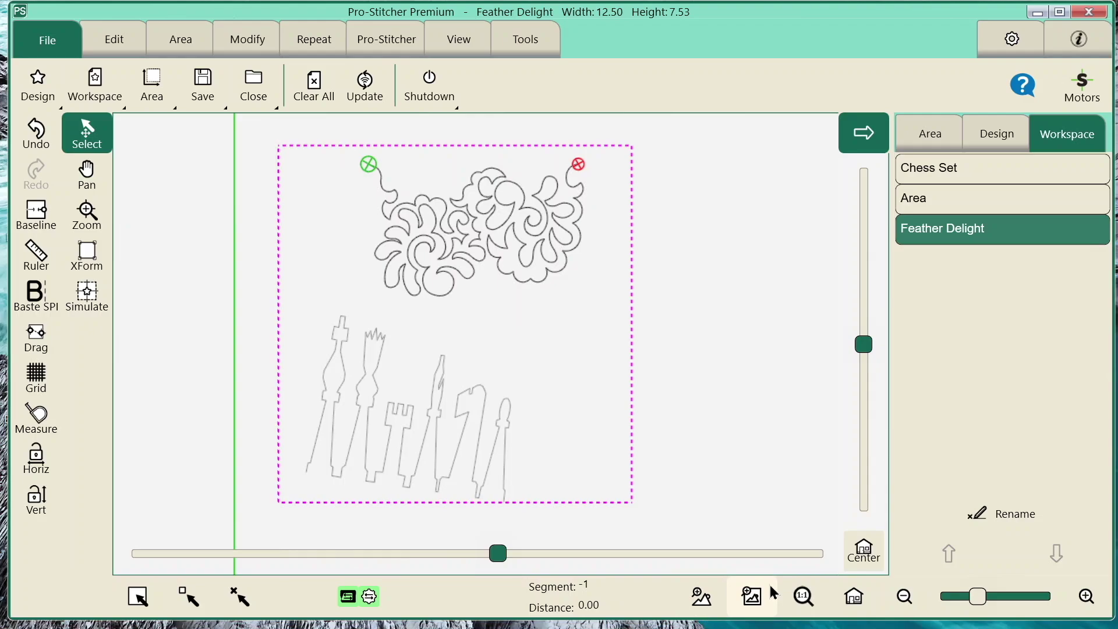
click(854, 594)
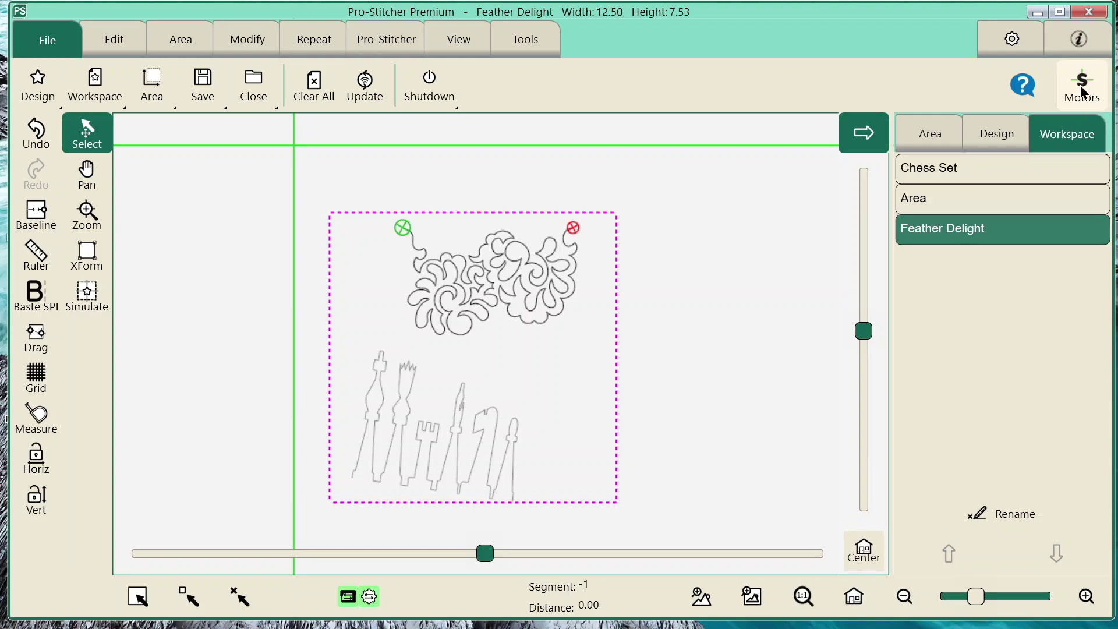
- Turn on the interactive help and read its entries on Skews, Skew and Border Skew
click(1028, 89)
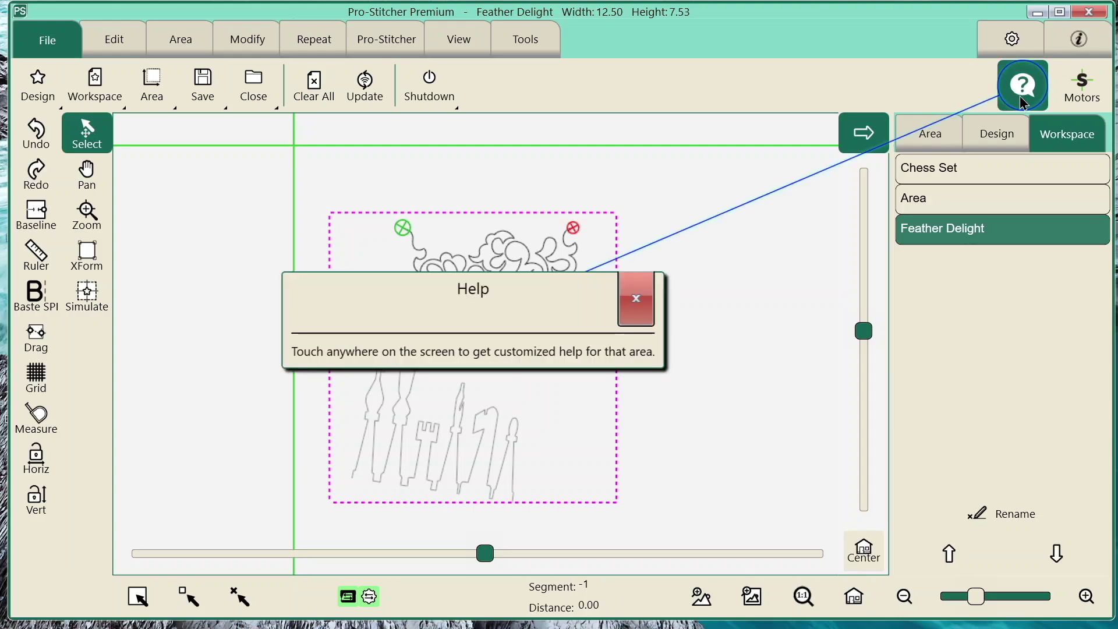
click(246, 39)
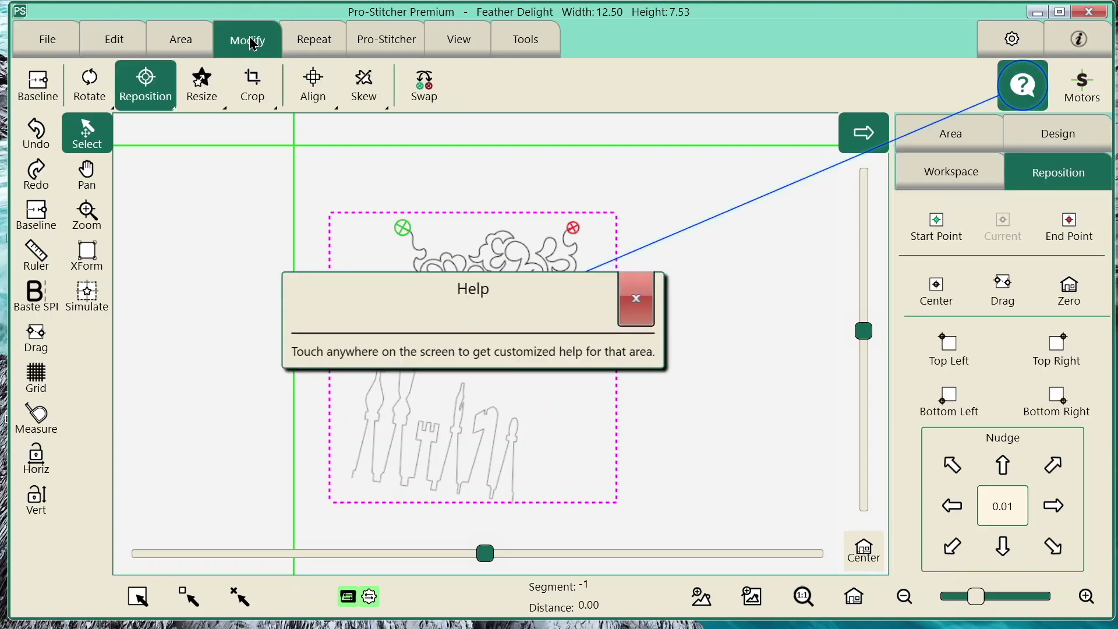
click(363, 87)
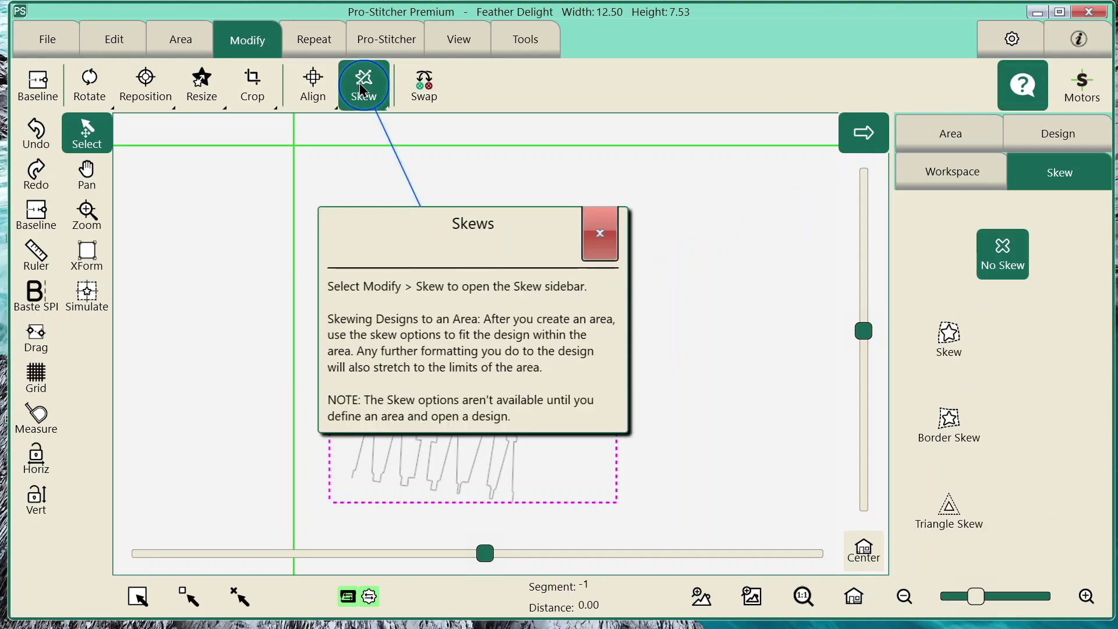
click(948, 334)
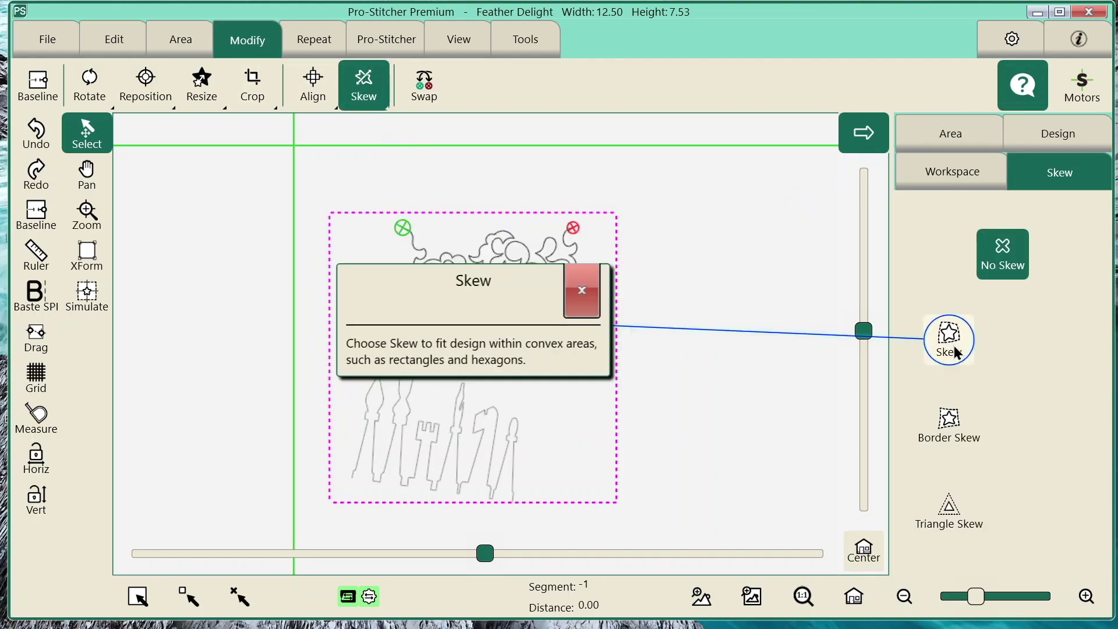
click(948, 420)
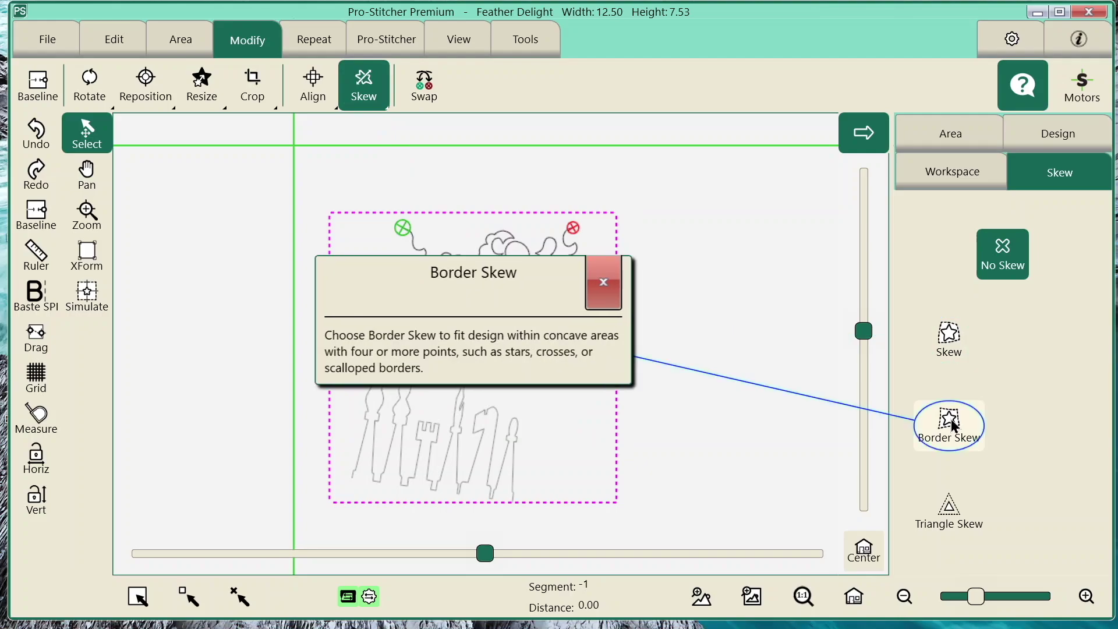
- Read the help entries for Reposition, its Center and Drag options, Baste SPI and Rotation, and close the help
click(147, 87)
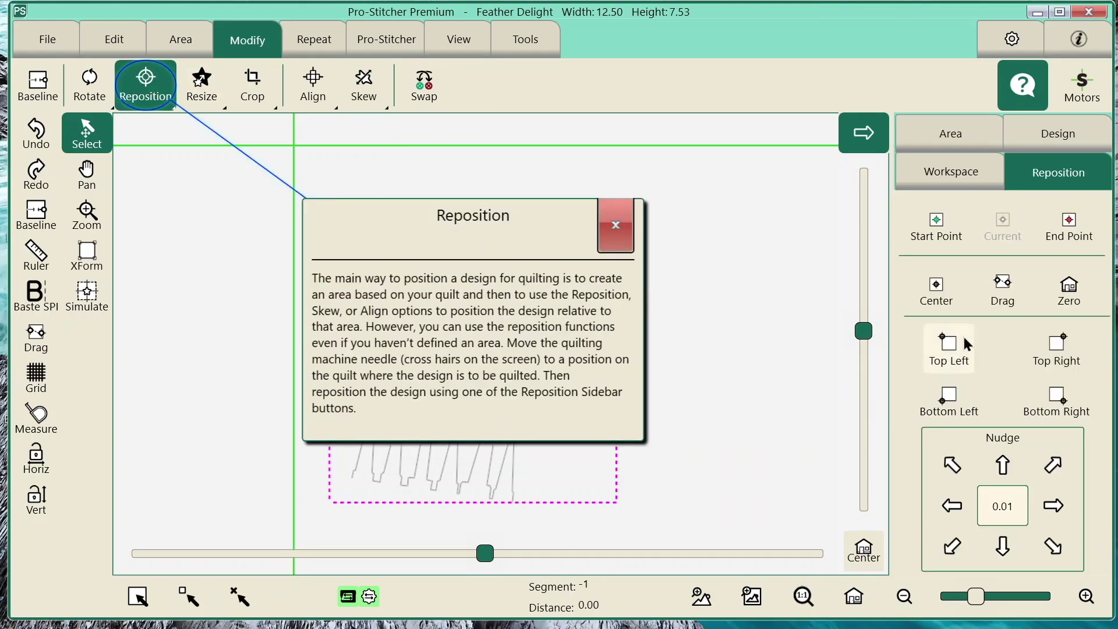
click(946, 291)
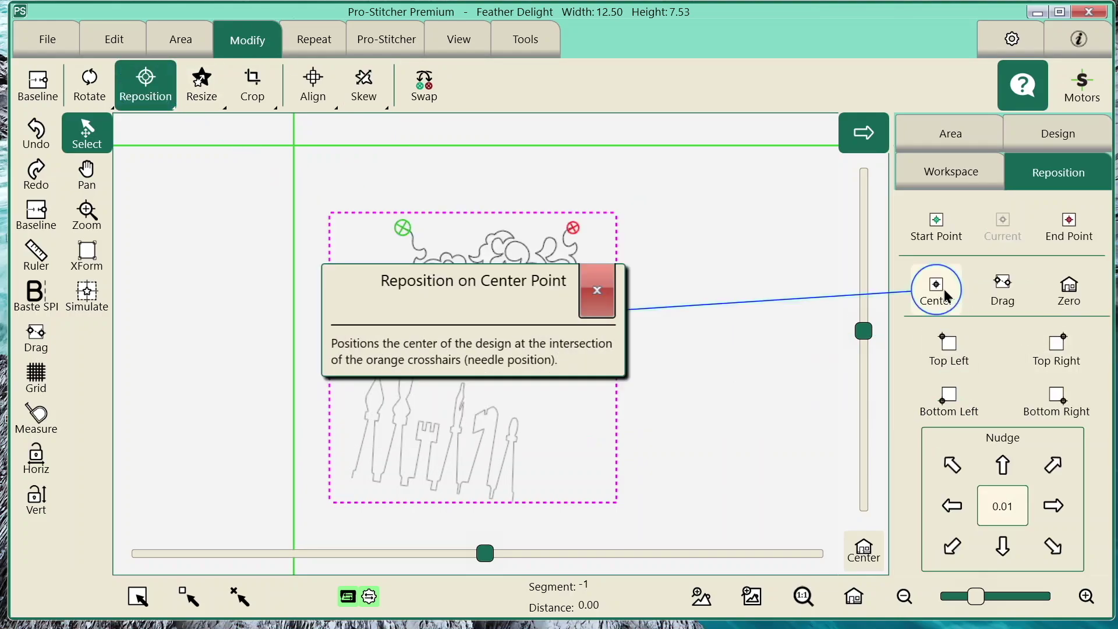
click(989, 276)
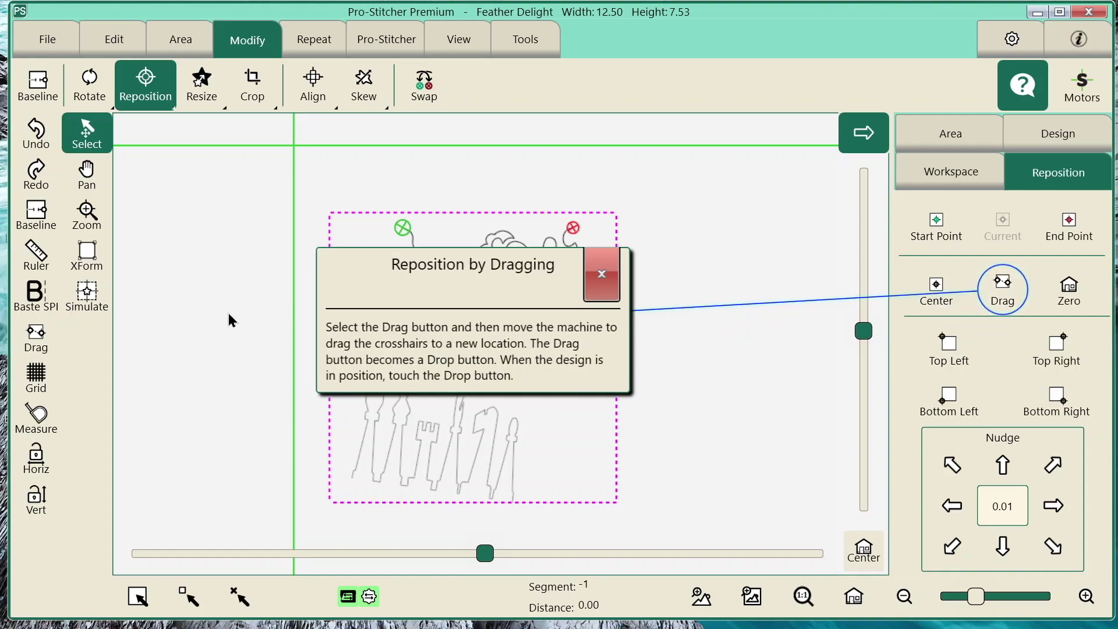
click(37, 294)
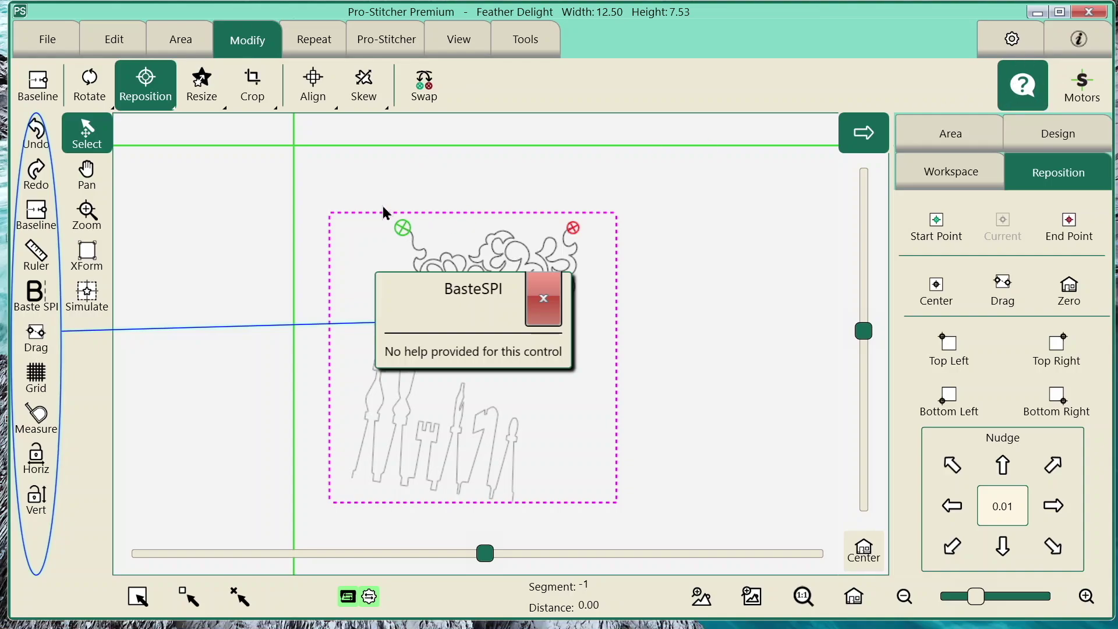
click(75, 88)
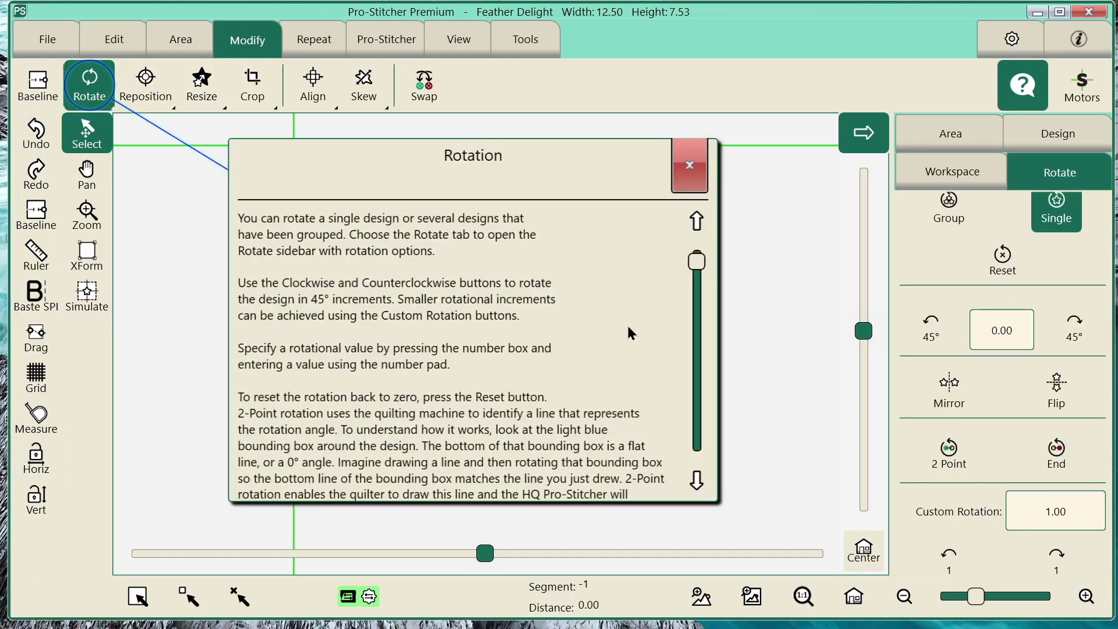
click(693, 175)
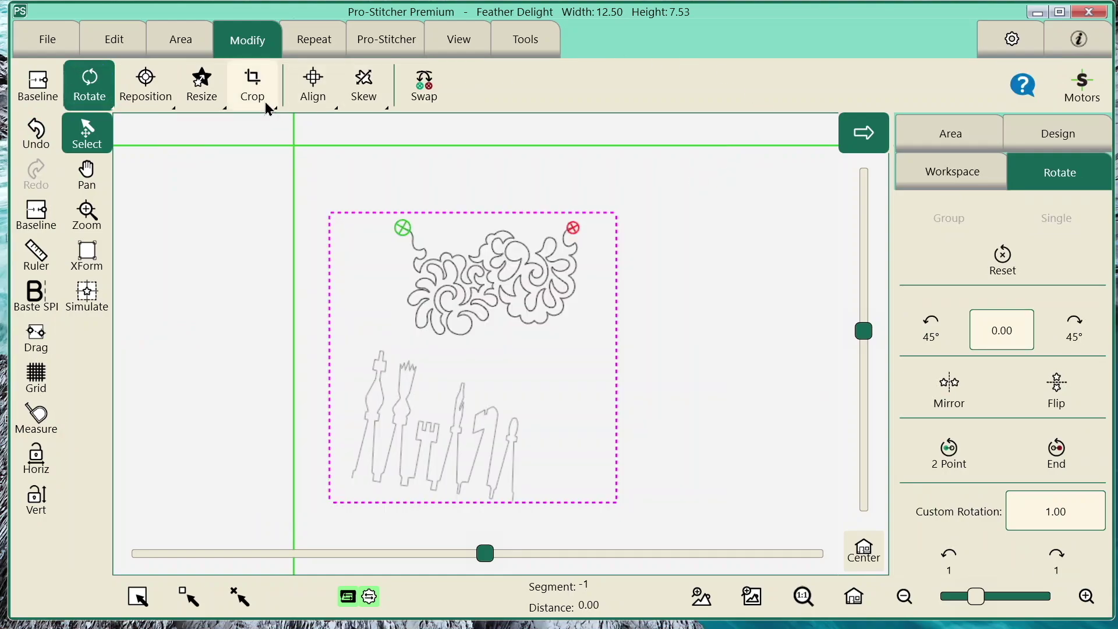
- Load the recent workspace Workspace17084 into the current one and zoom to the area
click(61, 39)
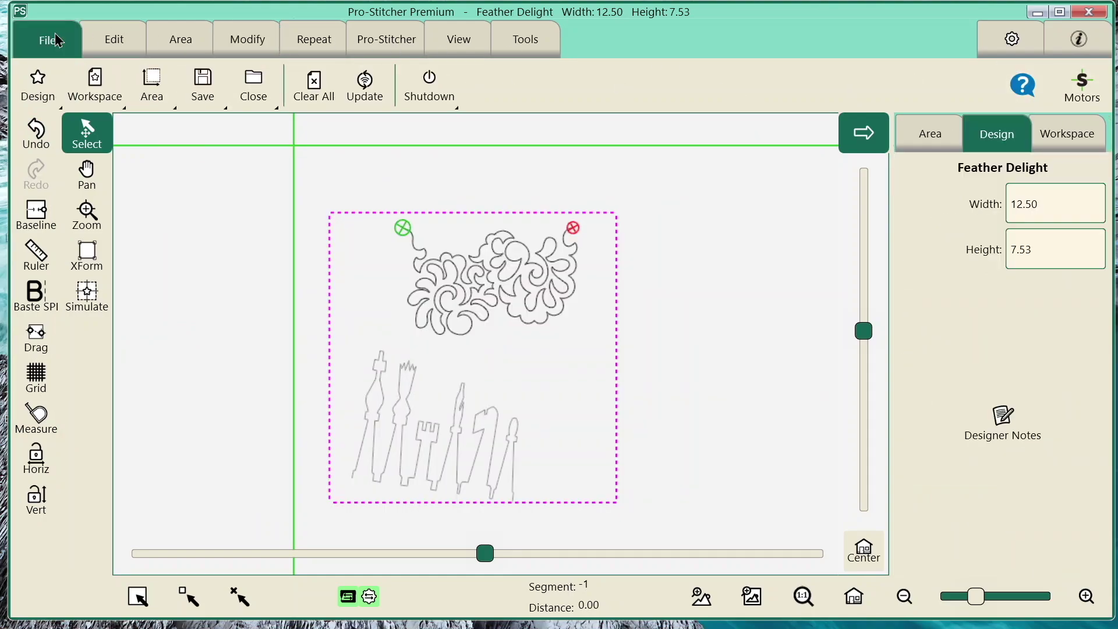
click(140, 94)
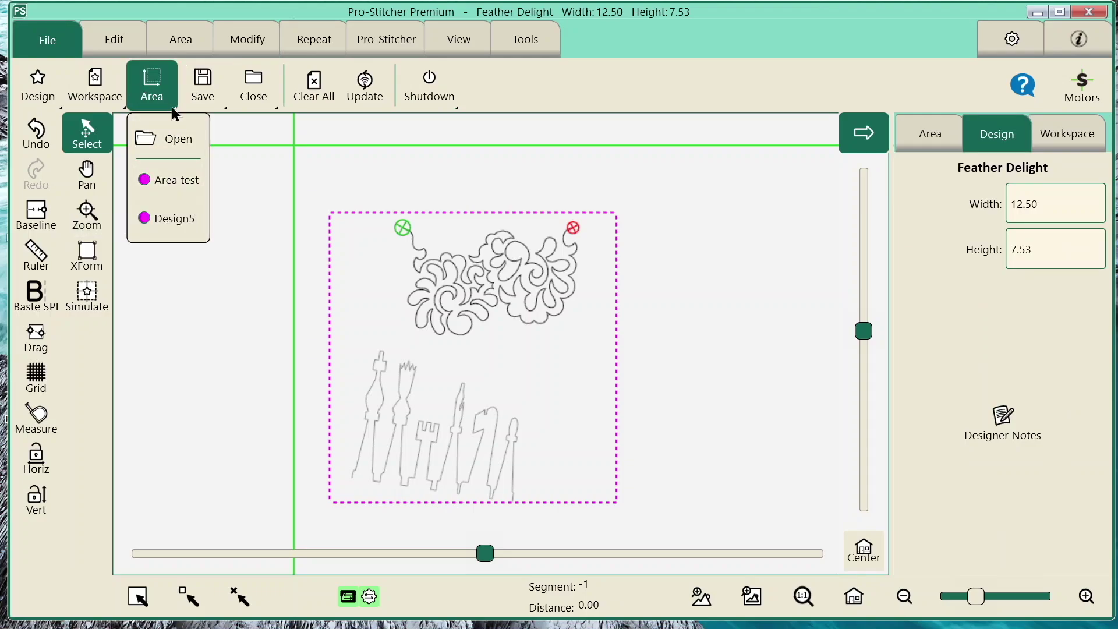
click(95, 87)
click(116, 181)
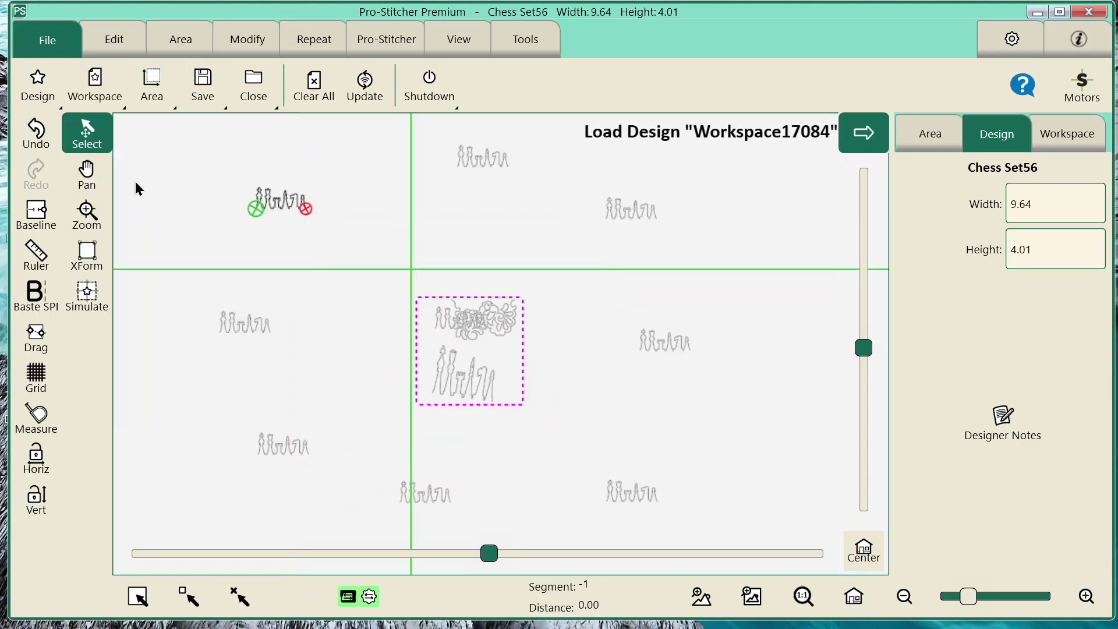
click(752, 596)
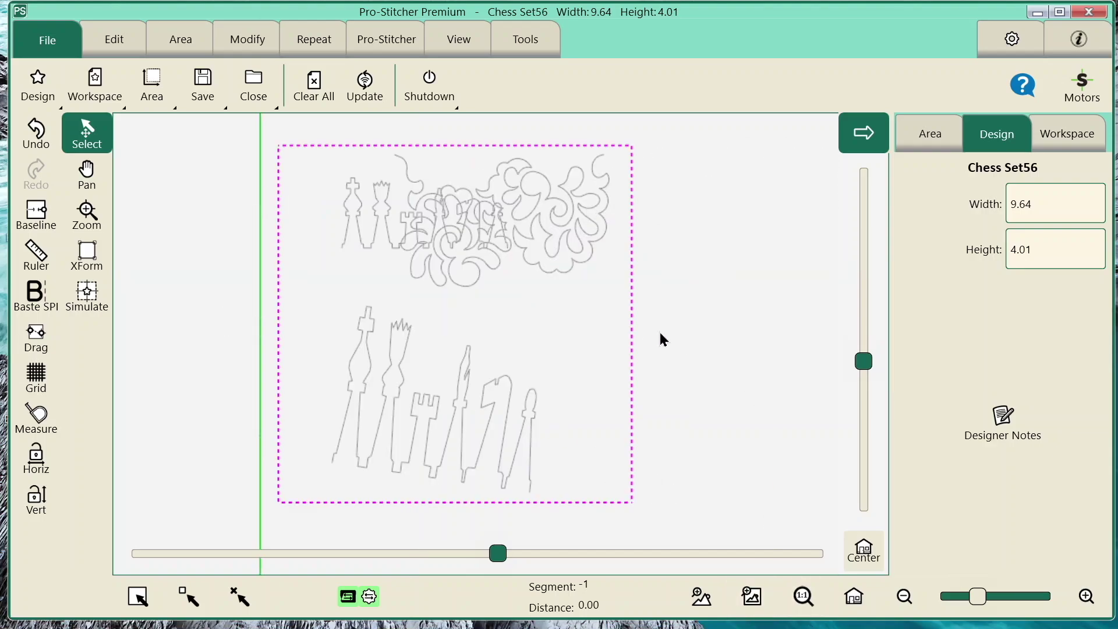
- Move Feather Delight off the small chess design and across the area's right edge, and select the small chess design
click(553, 209)
drag(554, 210, 724, 280)
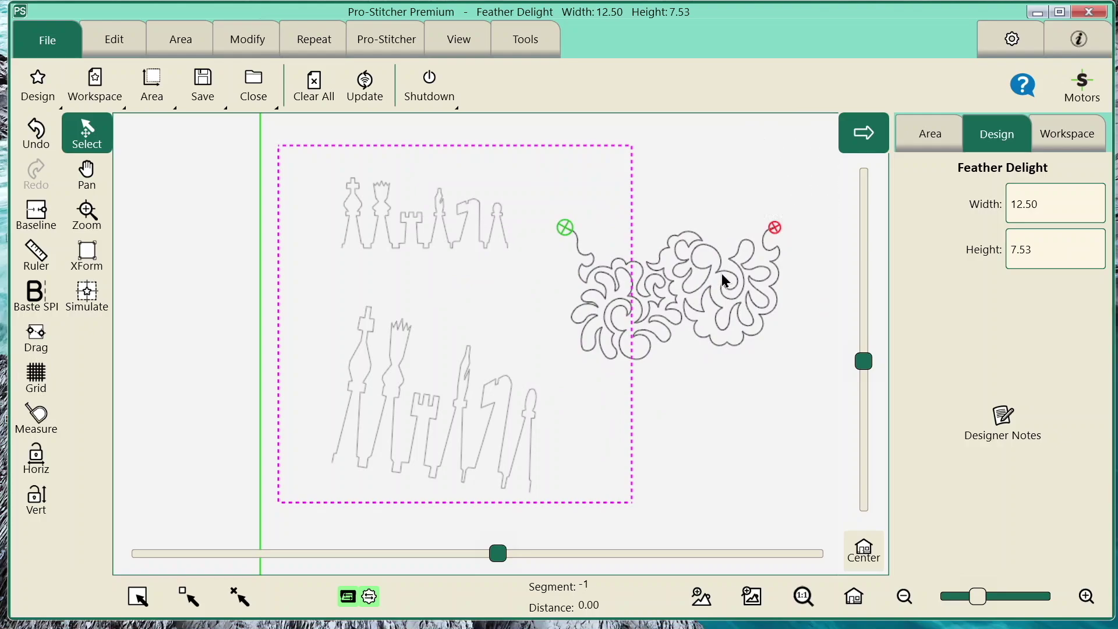
click(384, 211)
- Move the larger Chess Set slightly up within the area and delete it
click(401, 412)
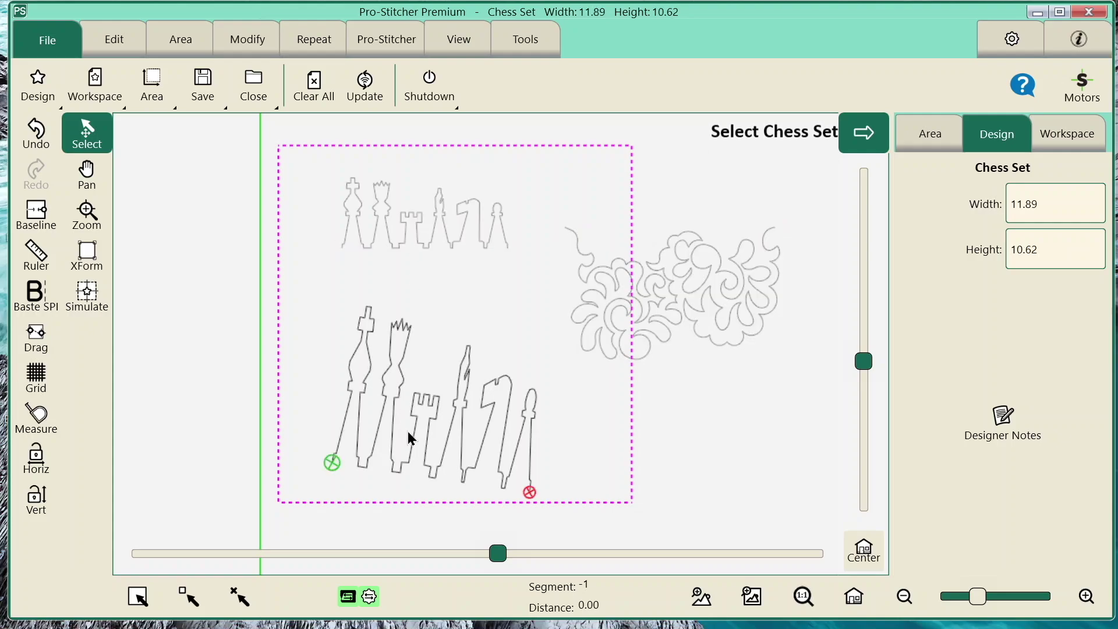
drag(408, 430, 421, 379)
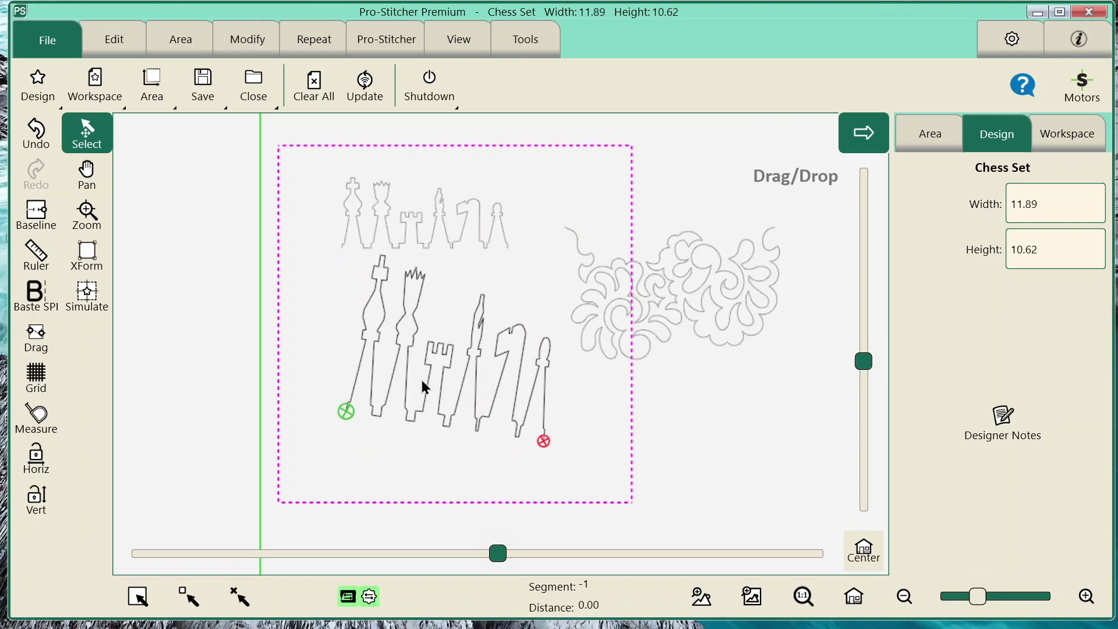
key(Delete)
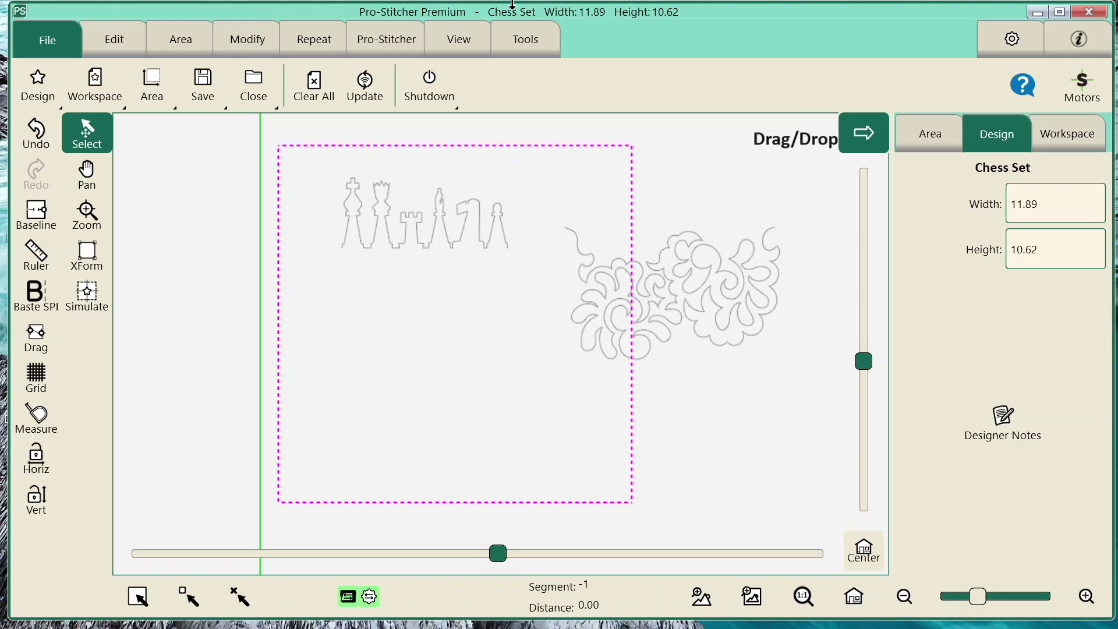
- Move Feather Delight fully into the area and delete it, and move the remaining Chess Set to the middle of the area
drag(719, 312, 474, 366)
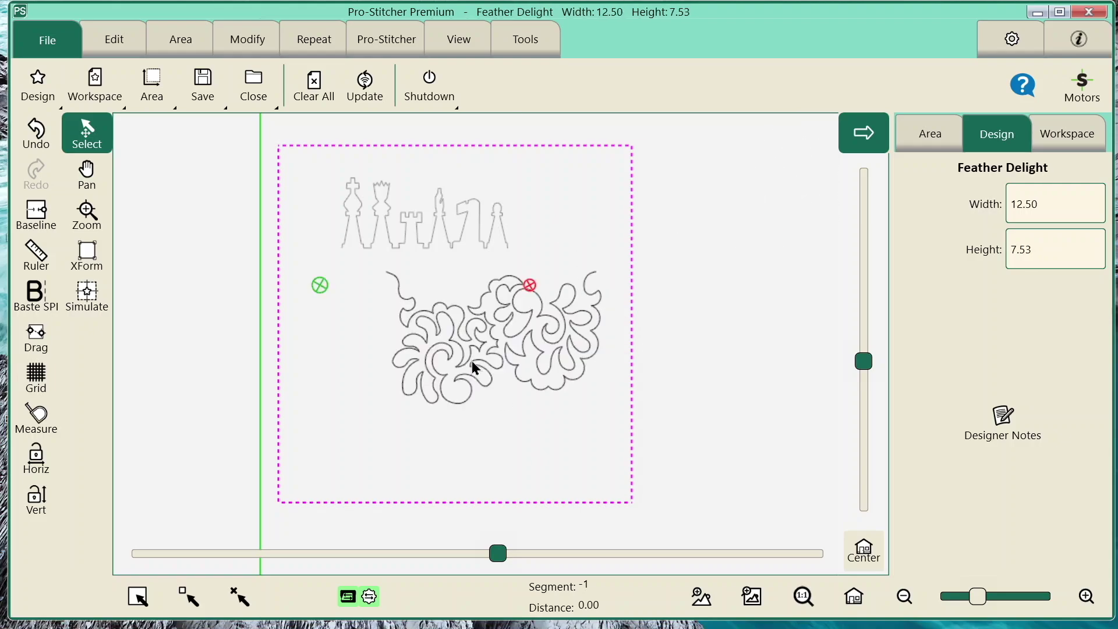
key(Delete)
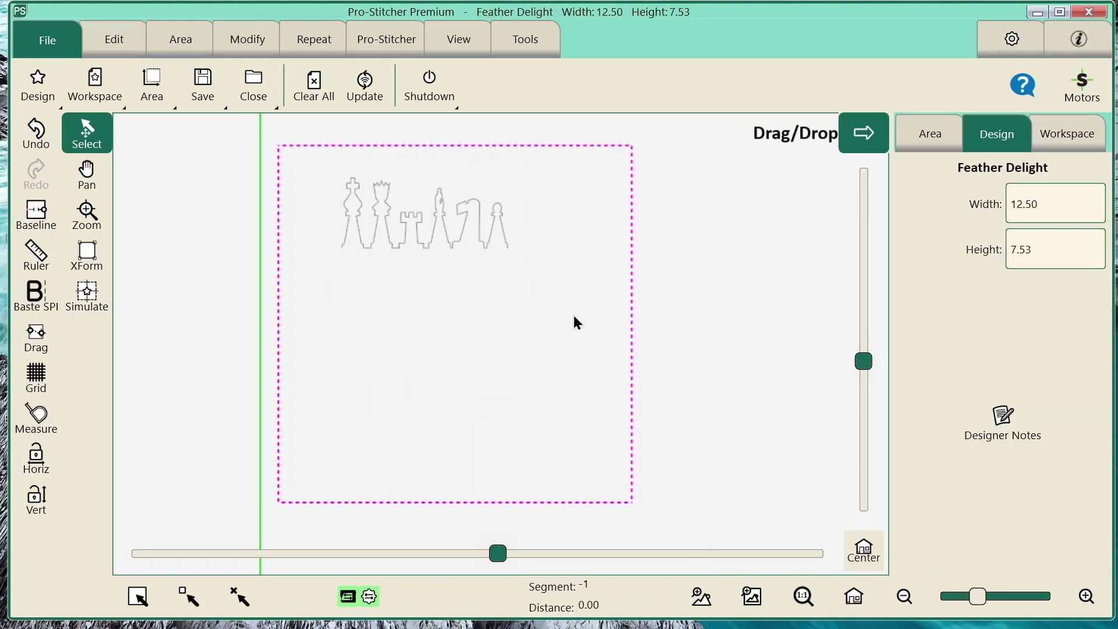
drag(429, 238, 457, 315)
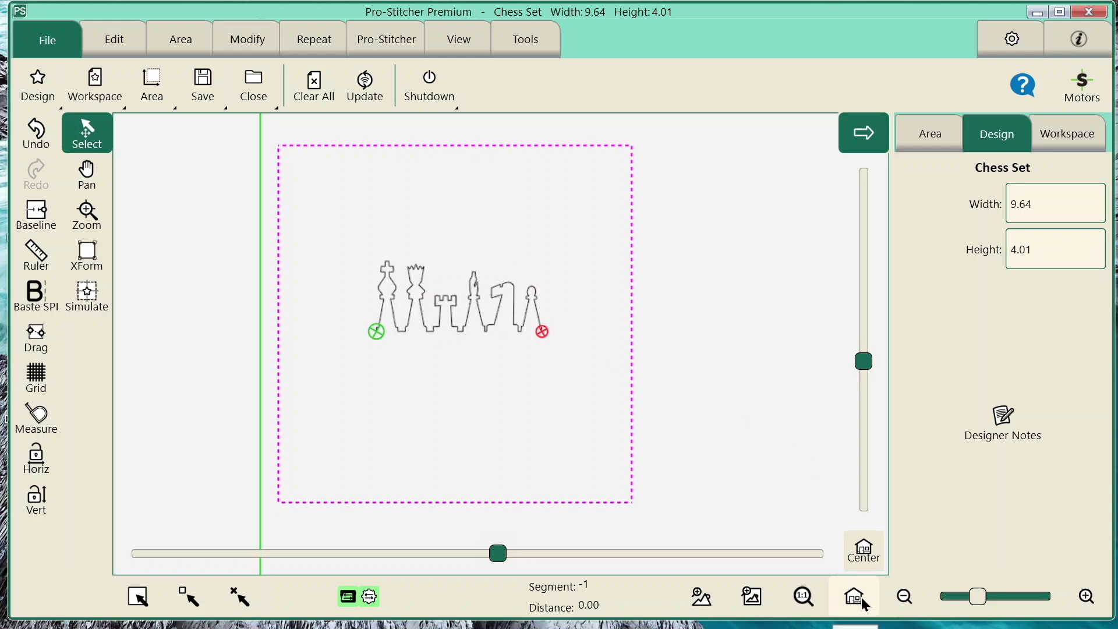
- Look through the list of designs in the workspace and show the whole workspace, including the designs outside the area
click(1088, 139)
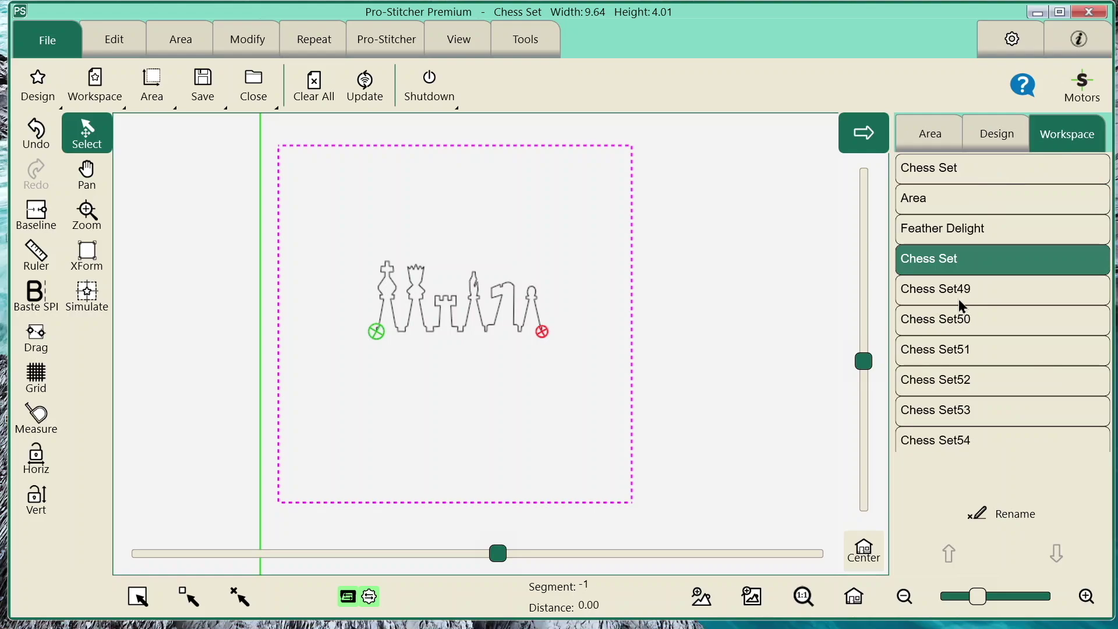
scroll(958, 298, down, 2)
scroll(955, 299, up, 2)
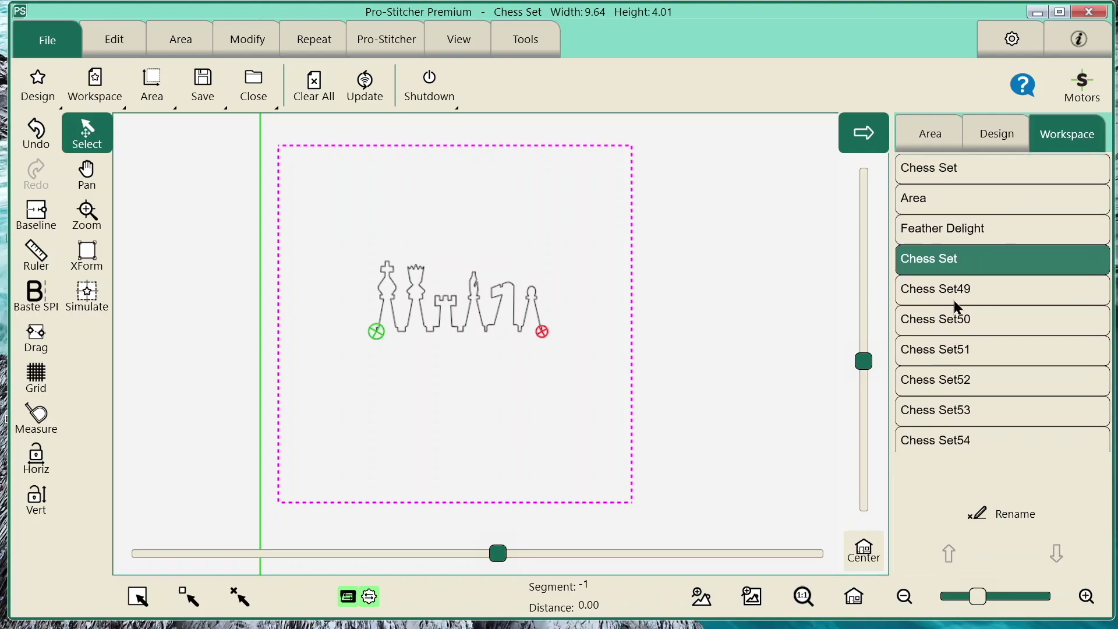
scroll(955, 299, down, 2)
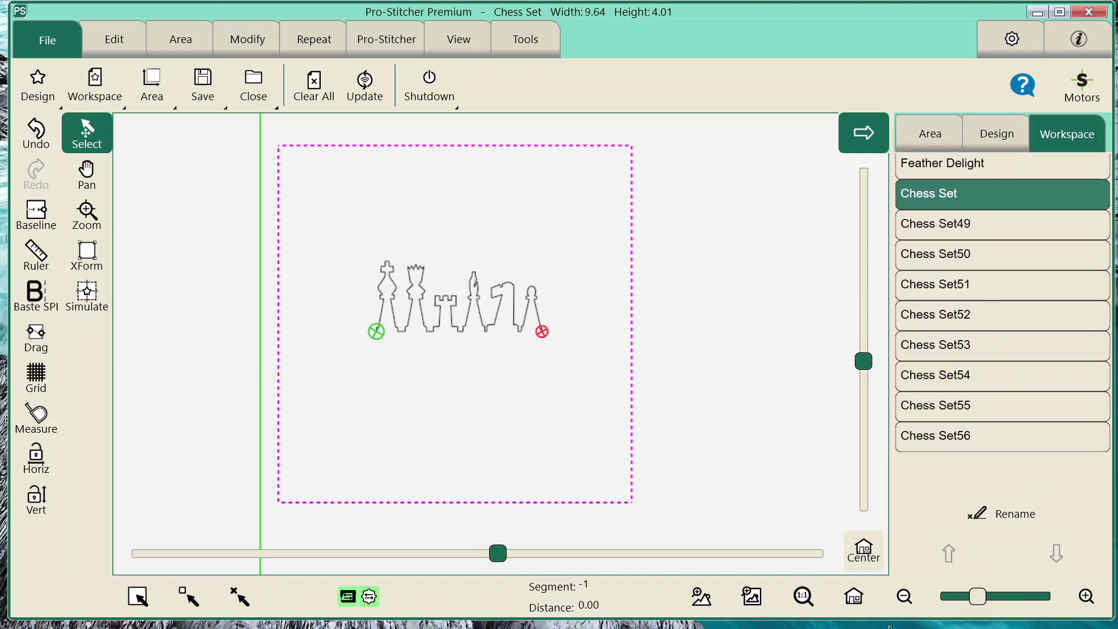
click(851, 603)
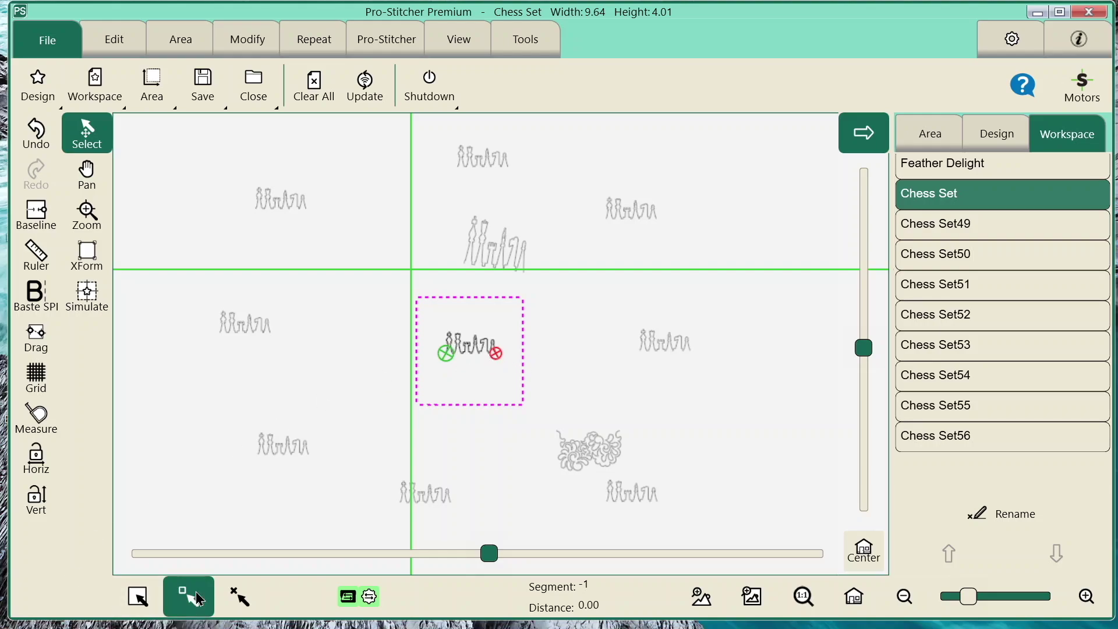
- Group-select all designs outside the area, leaving out the Chess Set inside it, and close the selected group
click(285, 198)
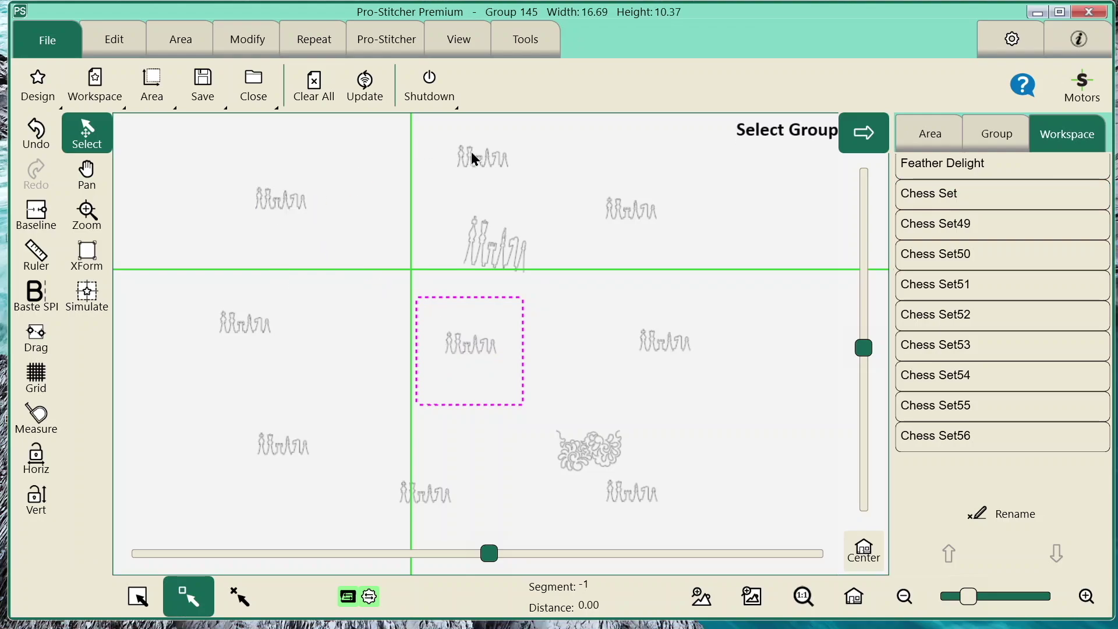
click(457, 156)
click(461, 364)
click(494, 244)
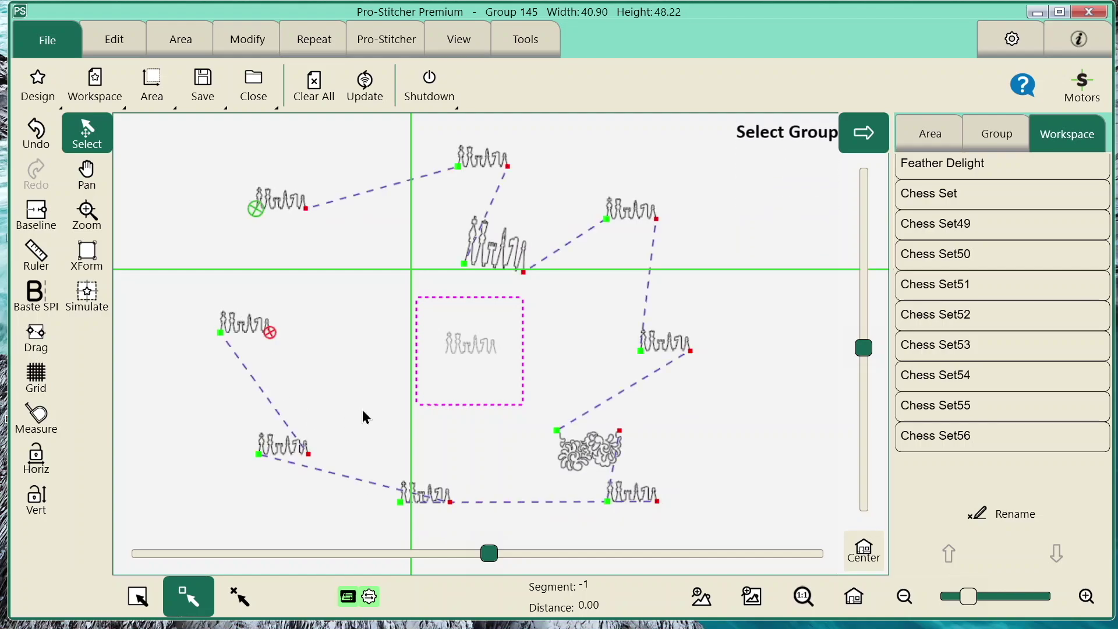
click(476, 349)
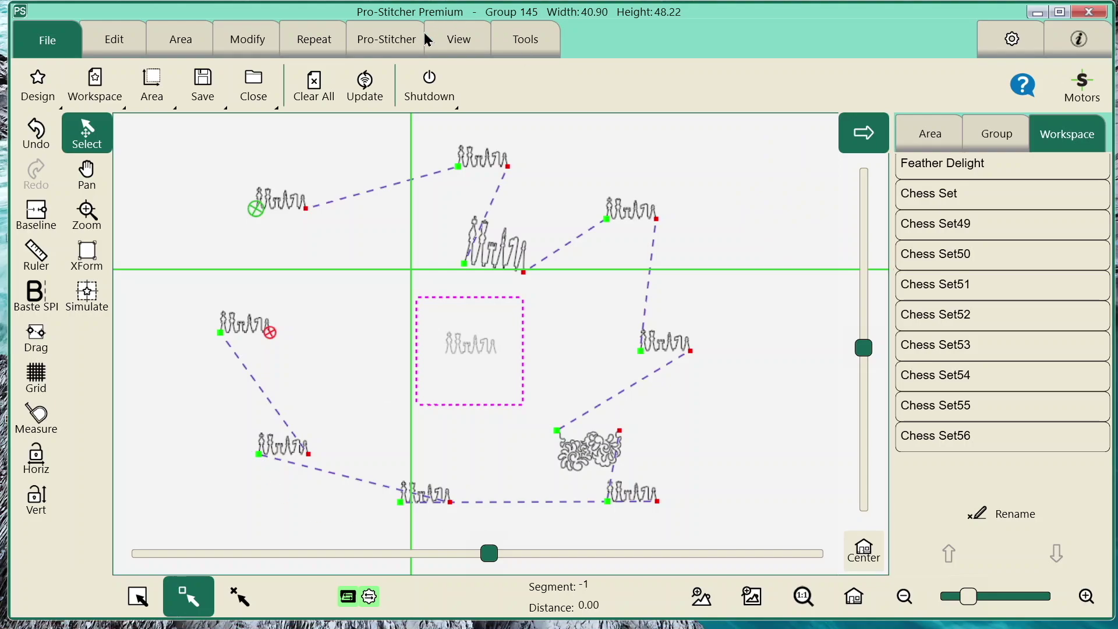
click(250, 86)
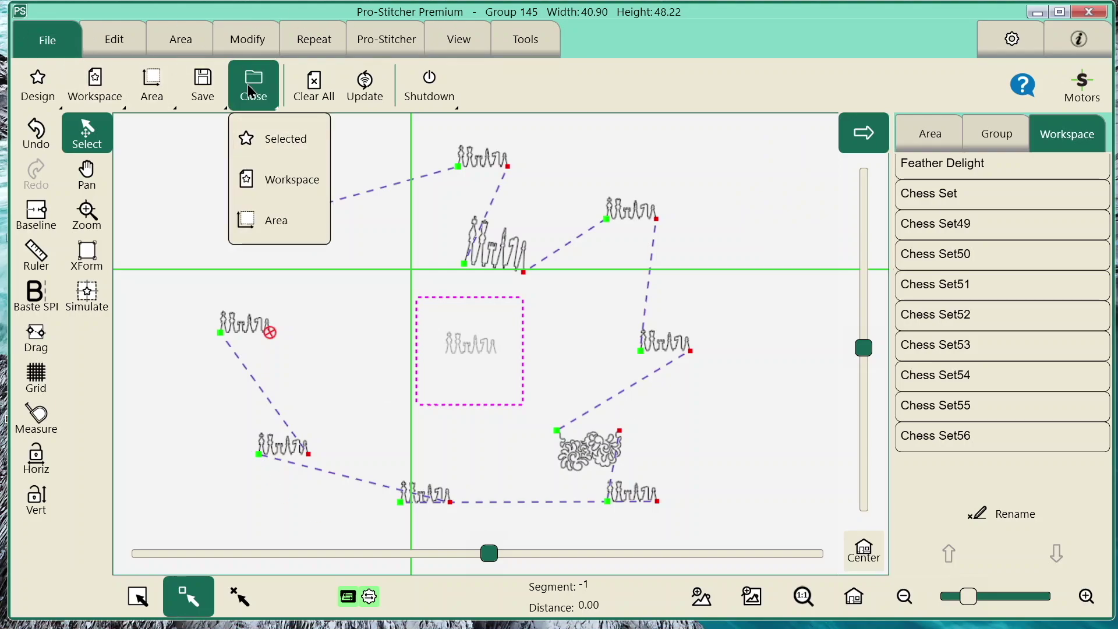
click(266, 142)
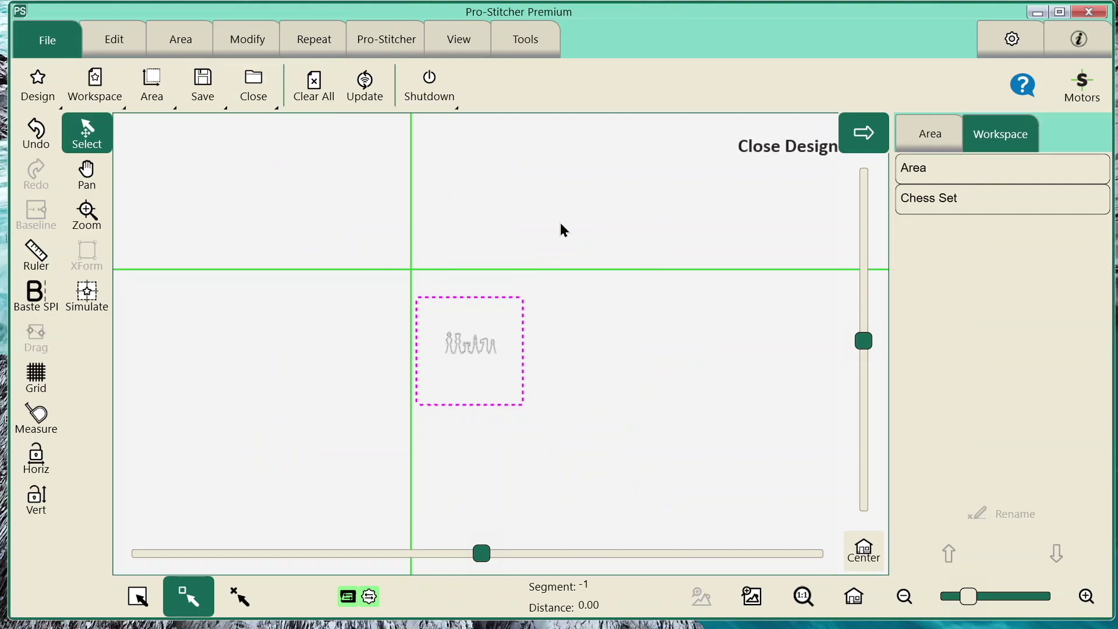
- End the group selection and move the remaining Chess Set to the upper-left part of the area
click(139, 594)
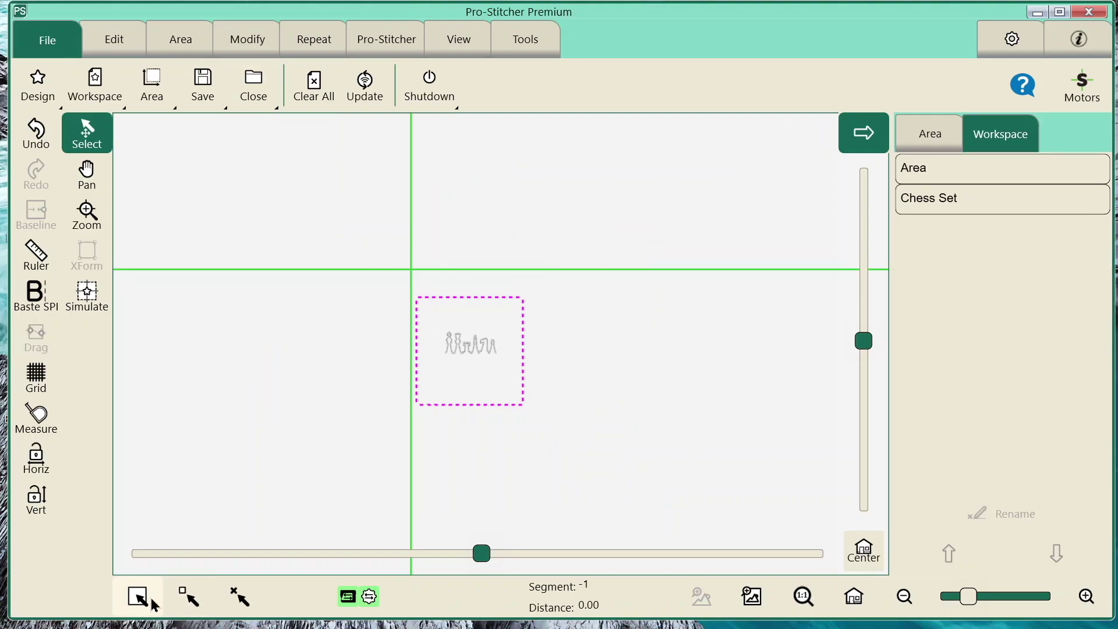
click(848, 596)
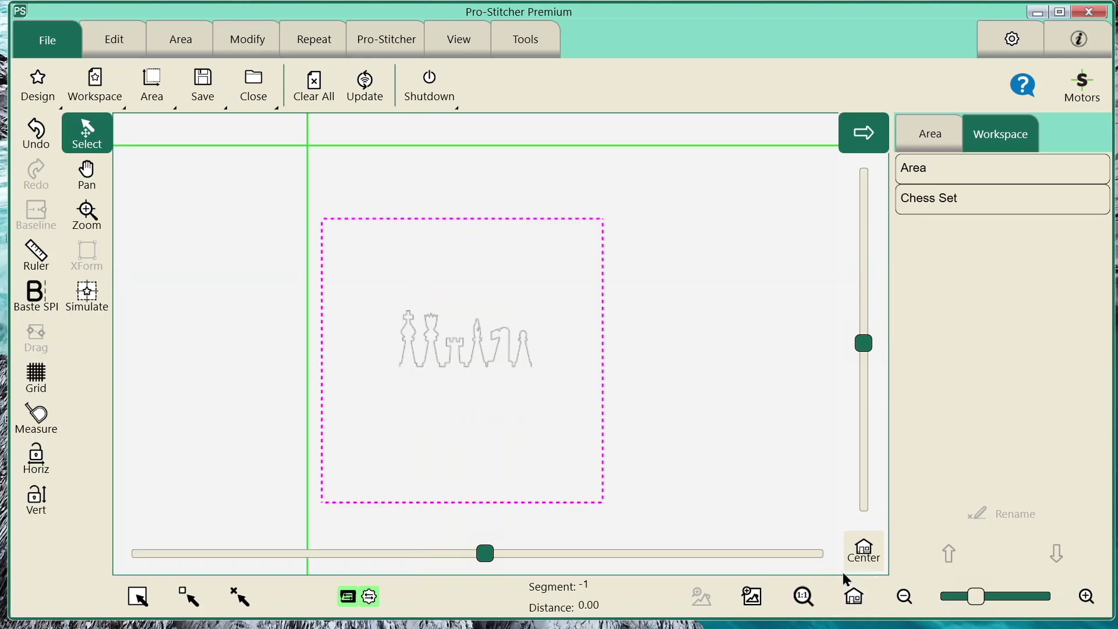
click(460, 336)
drag(462, 350, 424, 287)
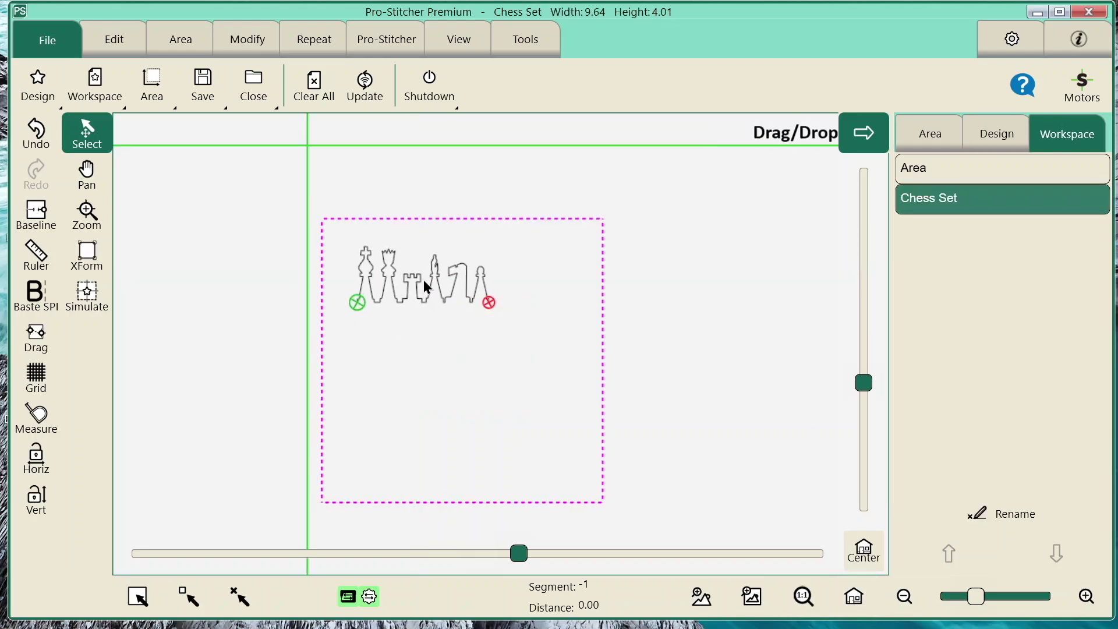